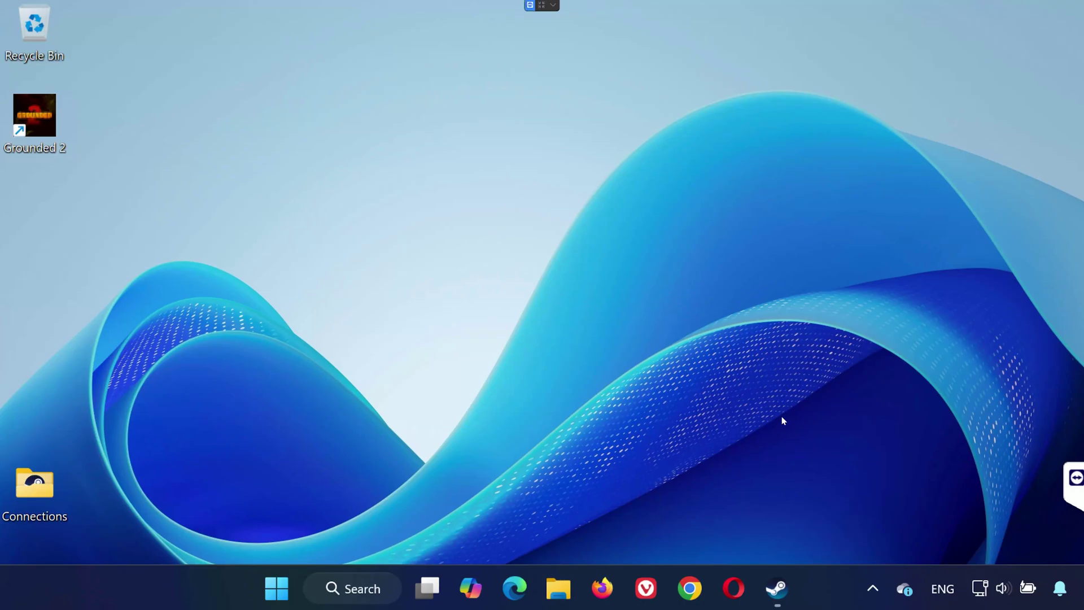
Step: Verify integrity of Grounded 2's game files in Steam, confirming all 396 files valid
click(777, 585)
mouse_move(187, 45)
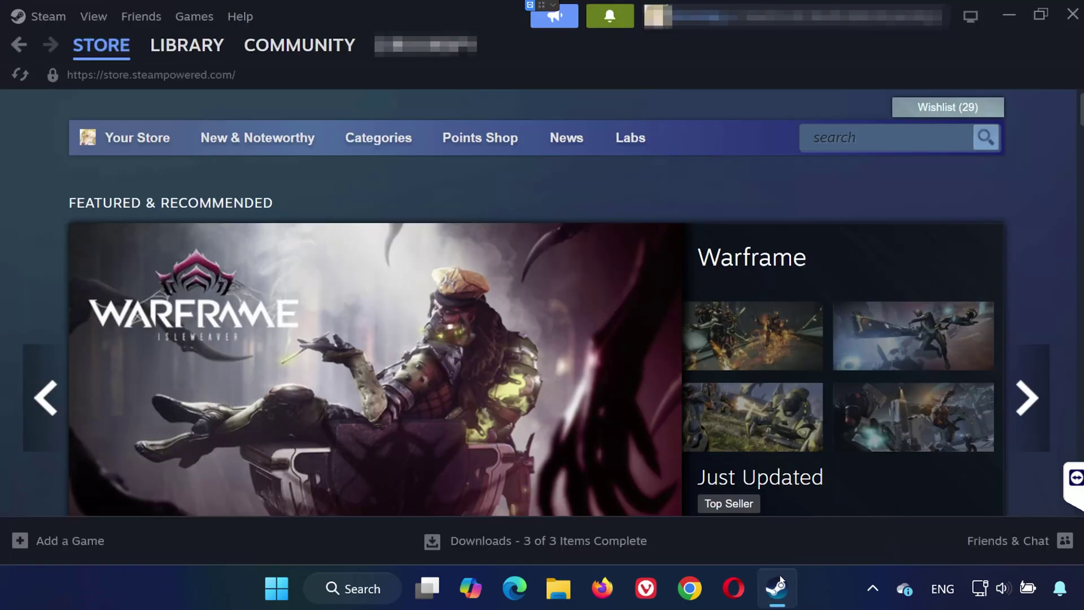
click(161, 44)
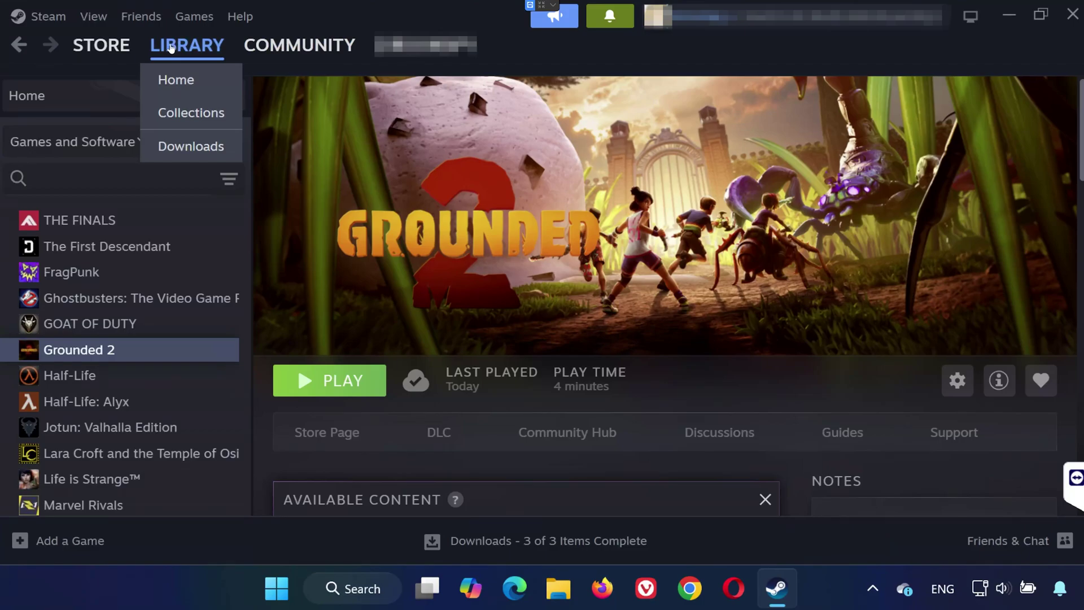
right_click(146, 350)
click(203, 505)
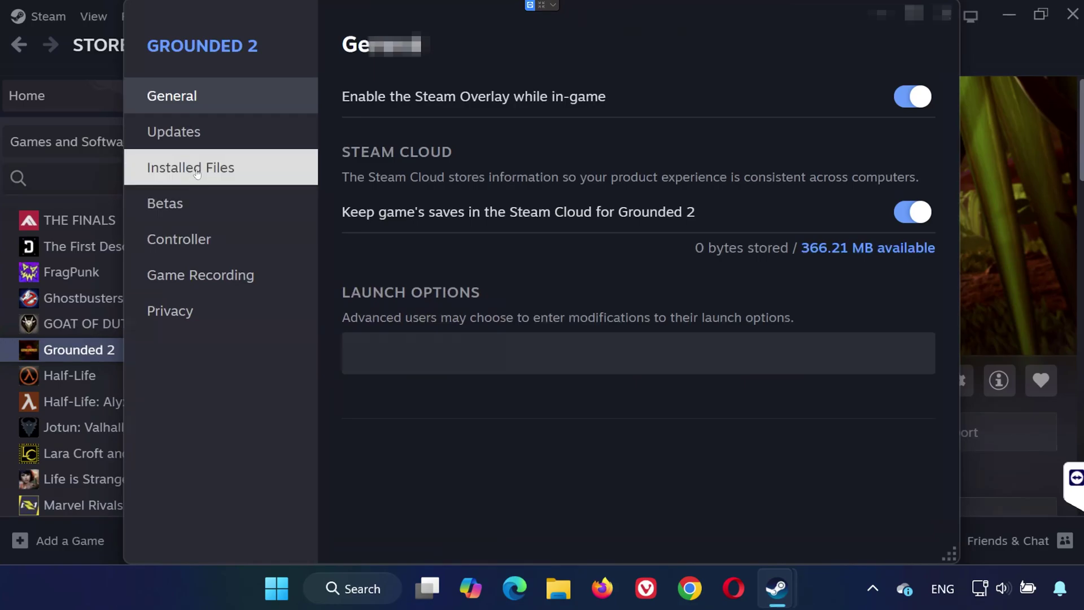
click(196, 169)
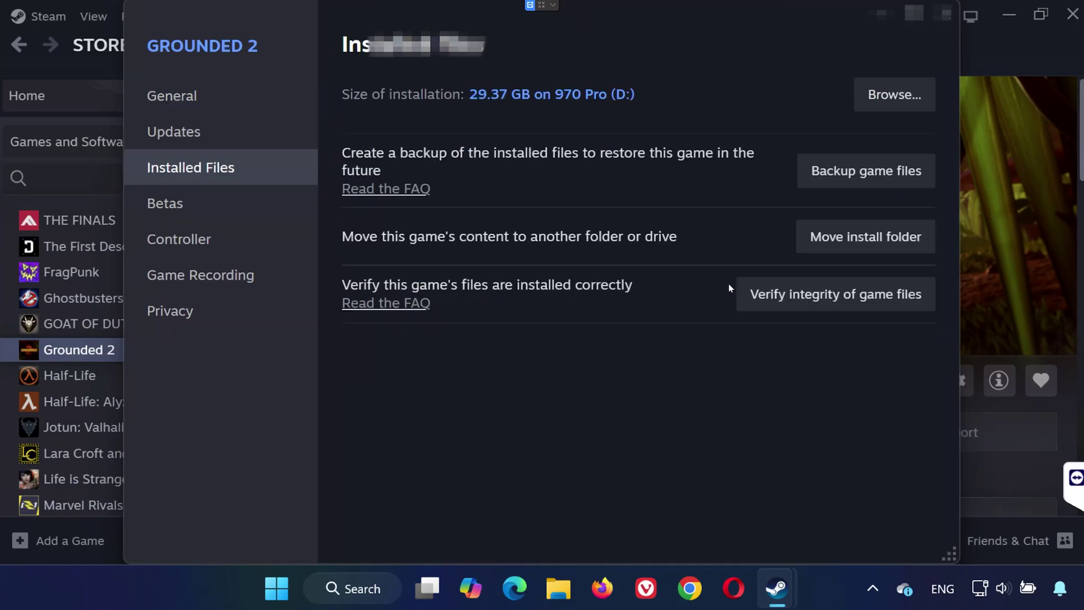
click(810, 295)
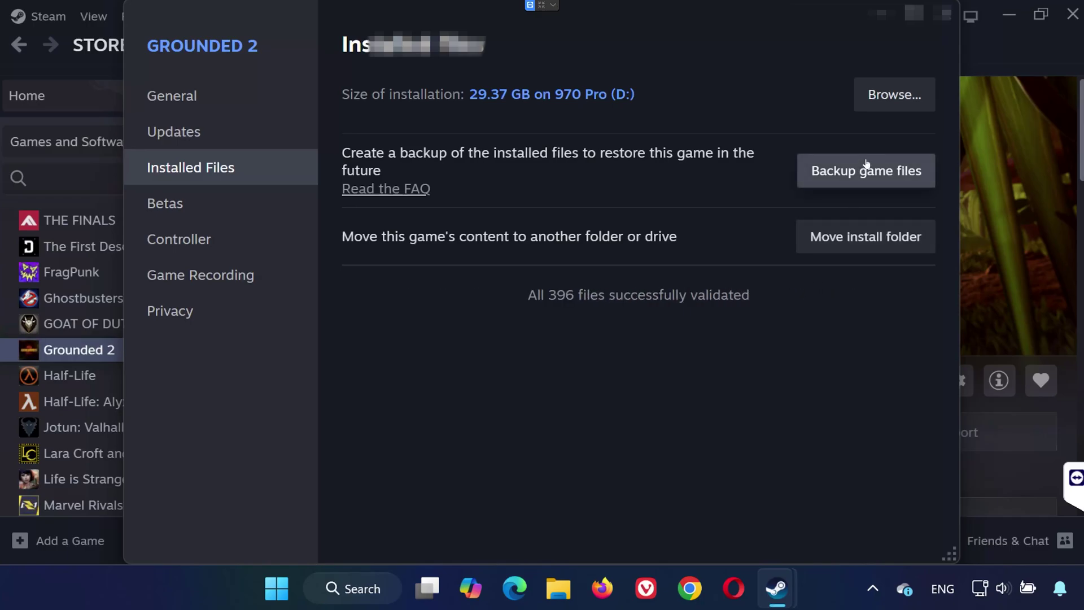
click(942, 14)
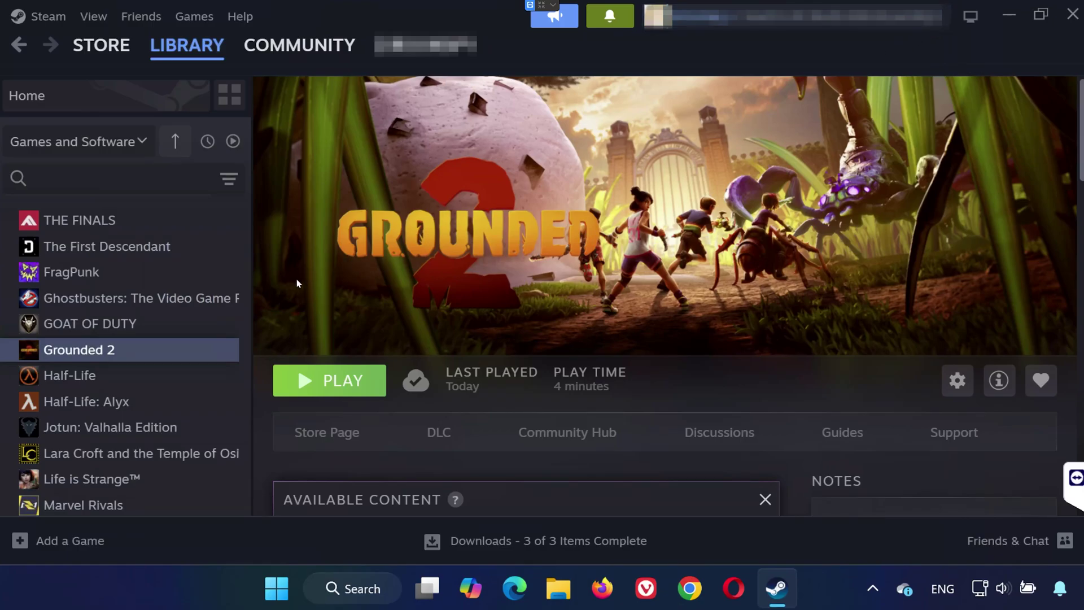
Step: Browse to Grounded 2's install folder, containing Grounded2.exe, from its Installed Files properties
right_click(135, 350)
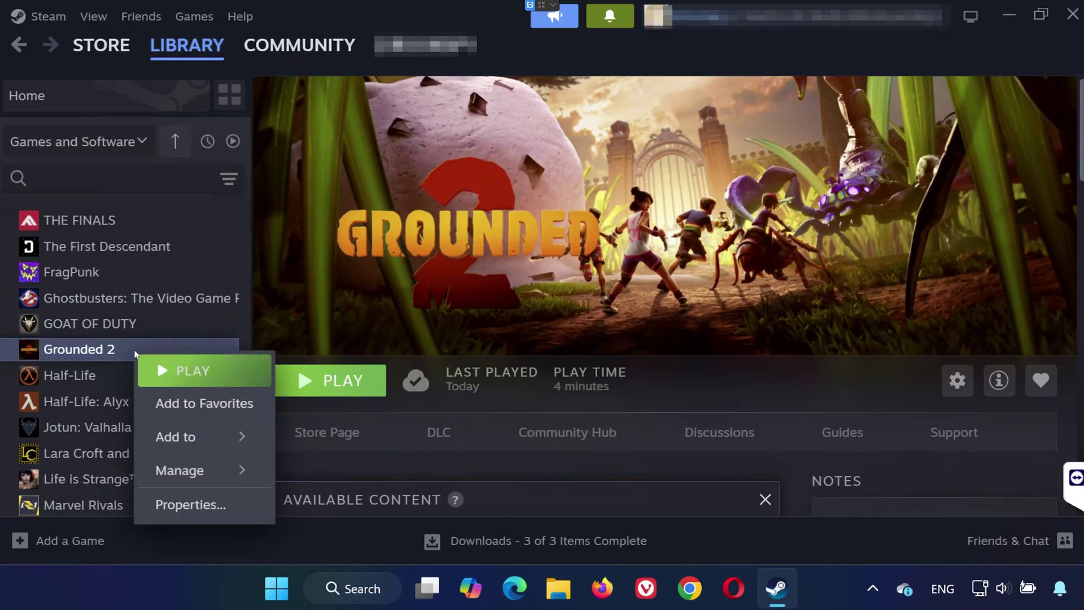
click(190, 504)
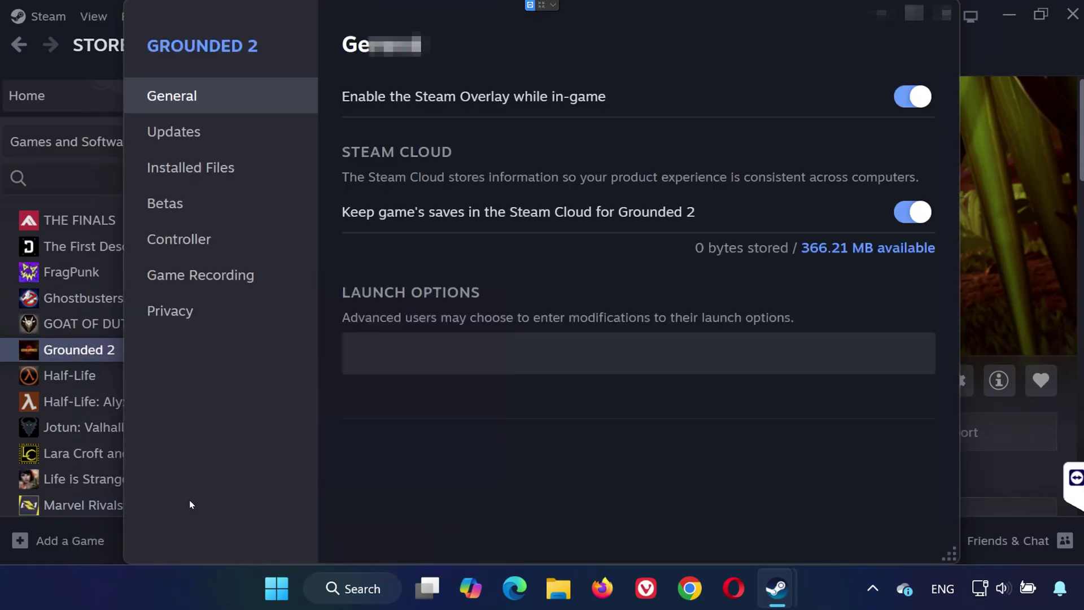
click(200, 178)
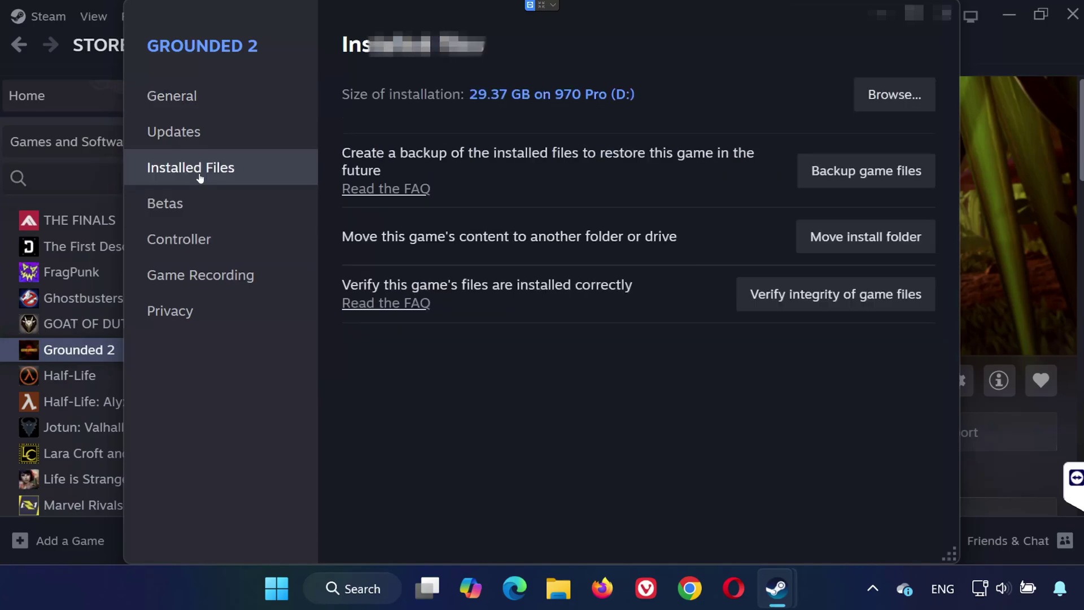
click(894, 95)
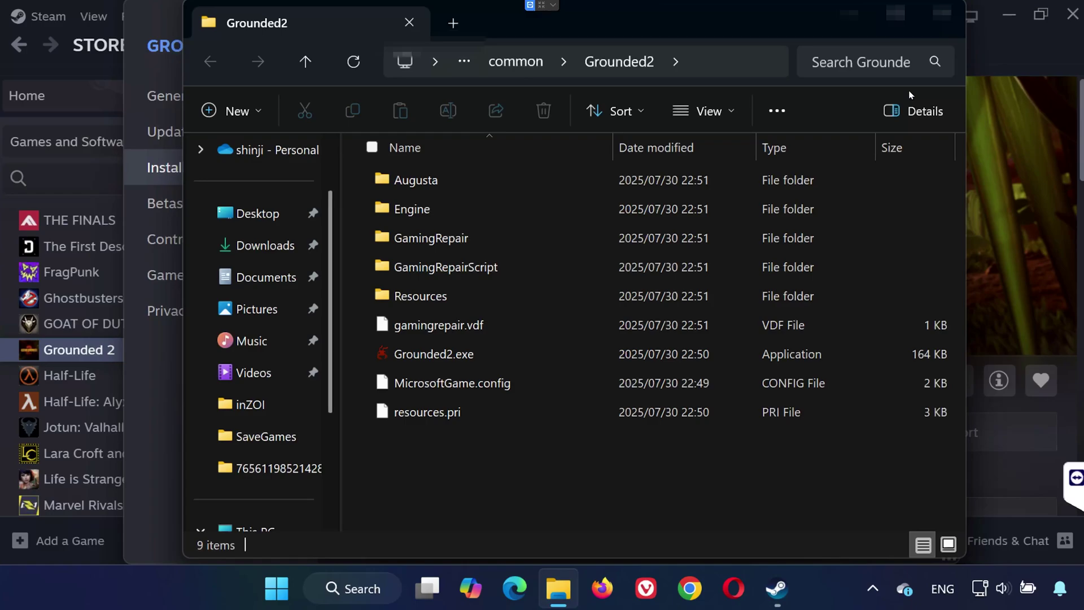
Step: Enable Run as administrator and Disable fullscreen optimizations for Grounded2.exe, then close Explorer
right_click(429, 362)
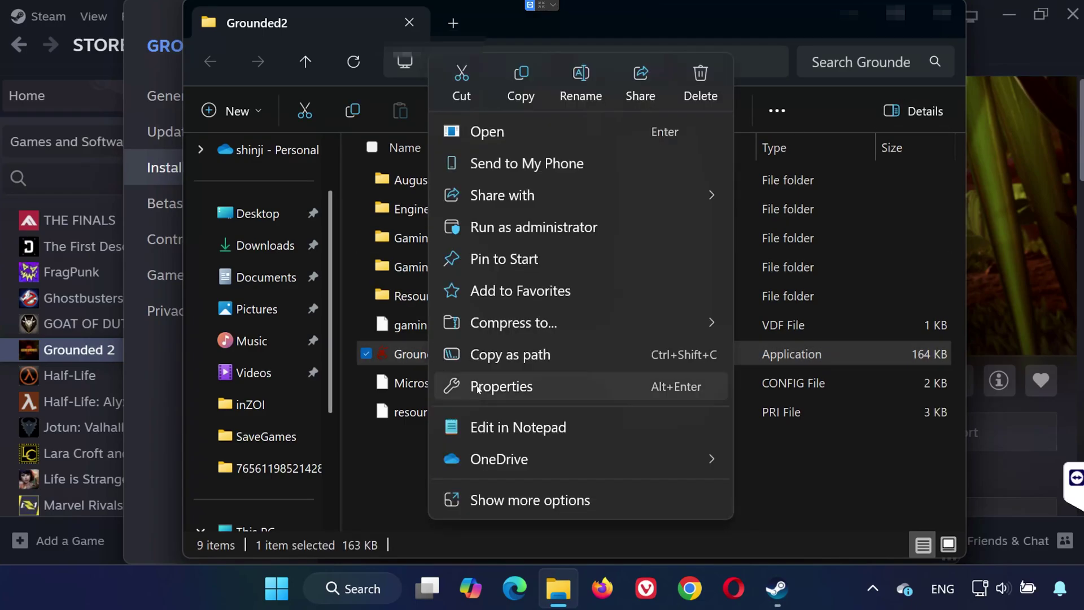
click(474, 386)
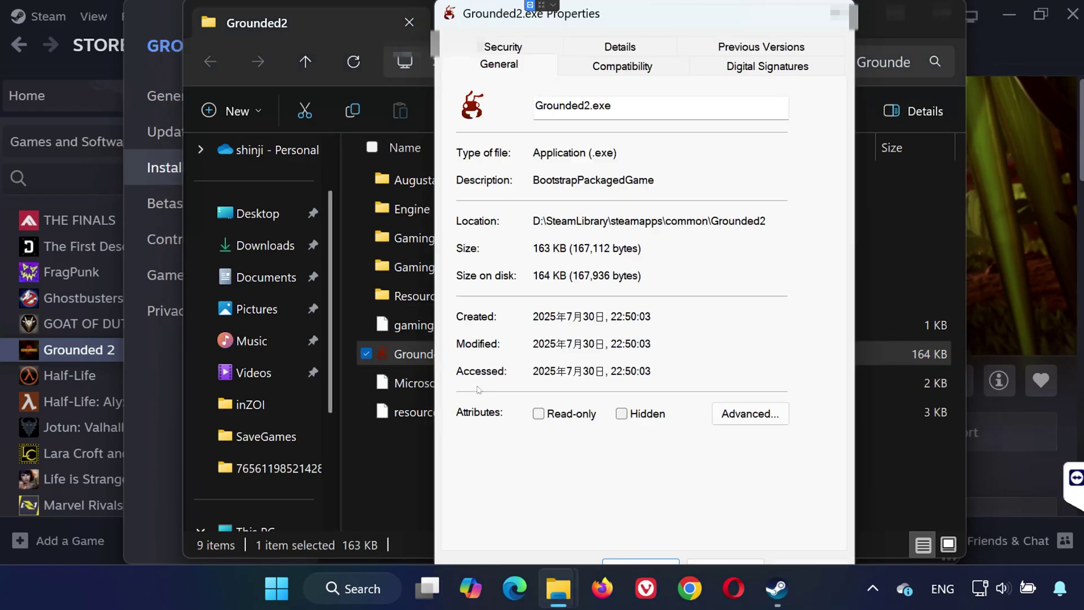
click(641, 78)
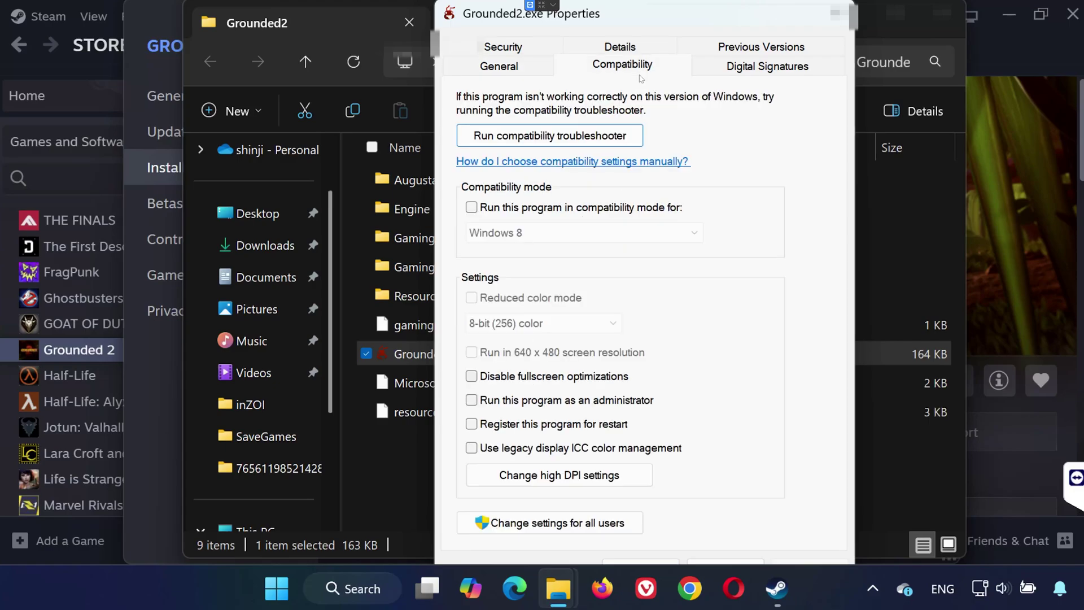
click(494, 402)
click(495, 379)
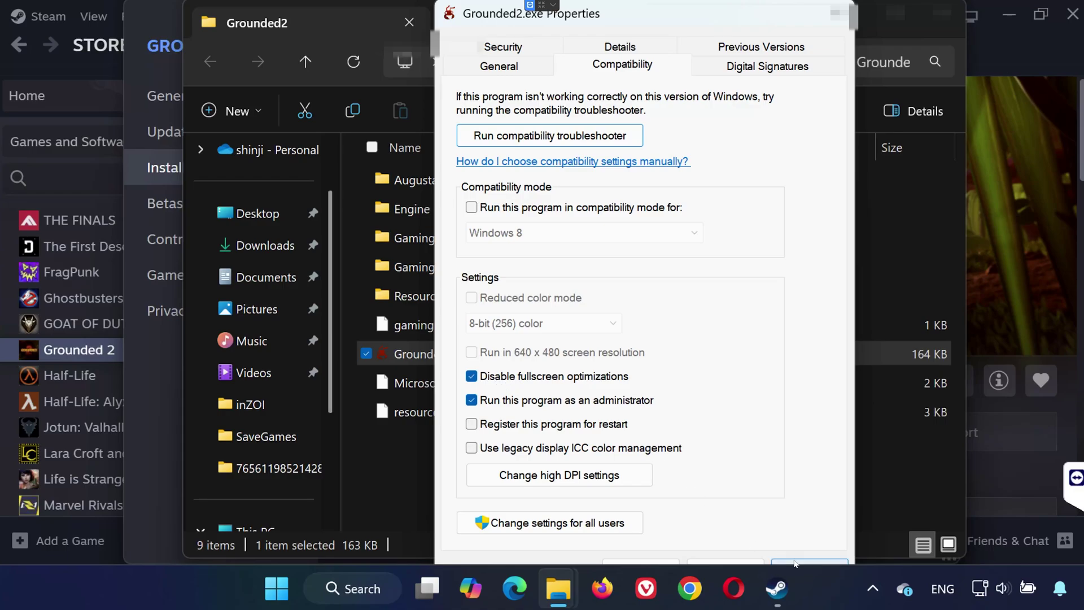
click(668, 564)
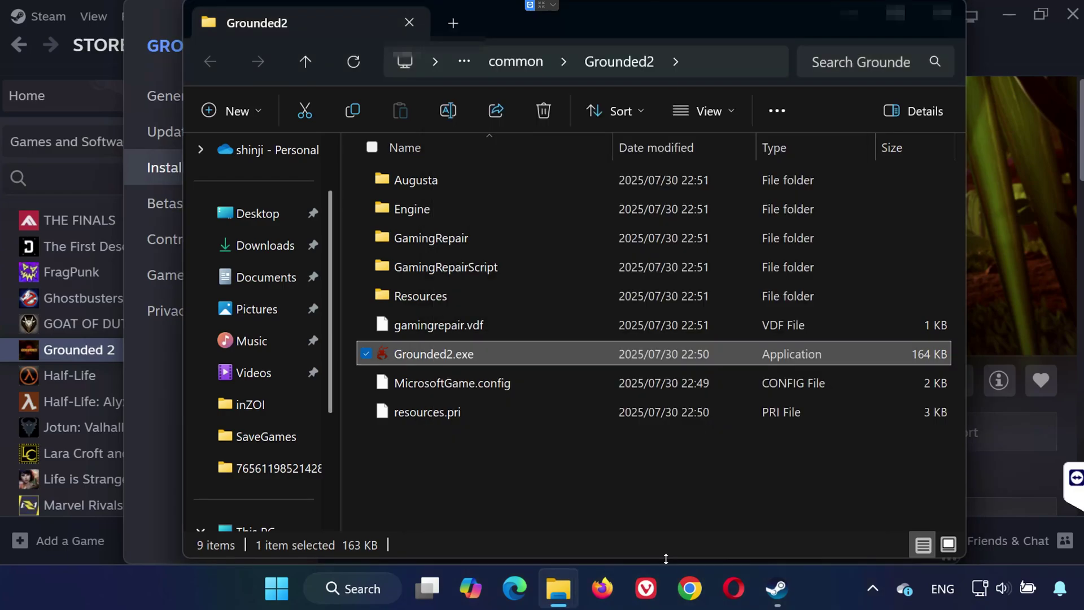
click(944, 15)
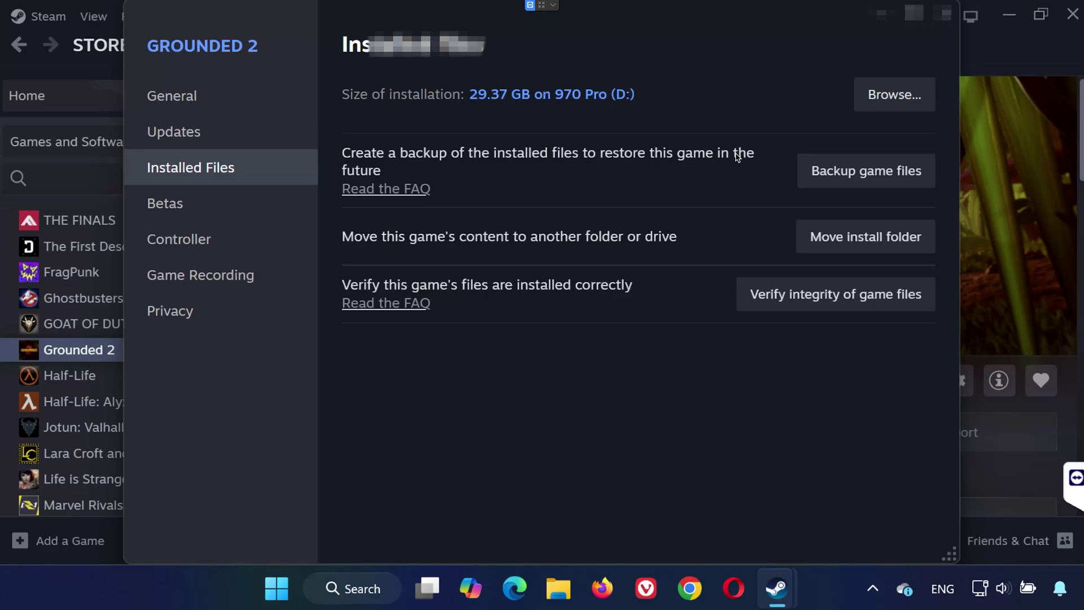
Step: Auto-search for a newer NVIDIA GeForce RTX 2060 driver in Device Manager; best driver already installed
key(super+d)
click(276, 589)
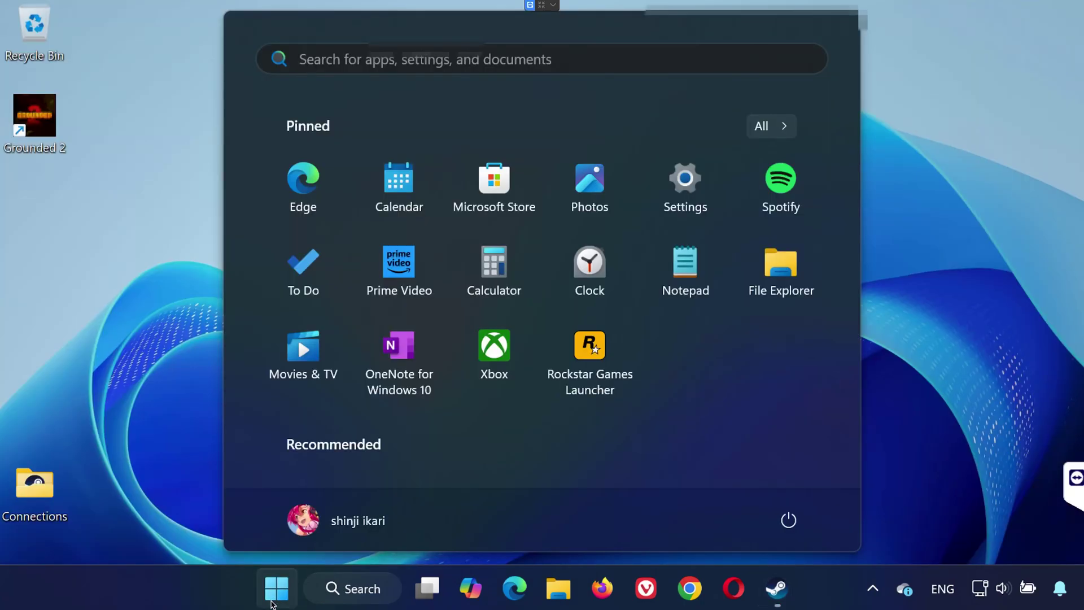
text(device)
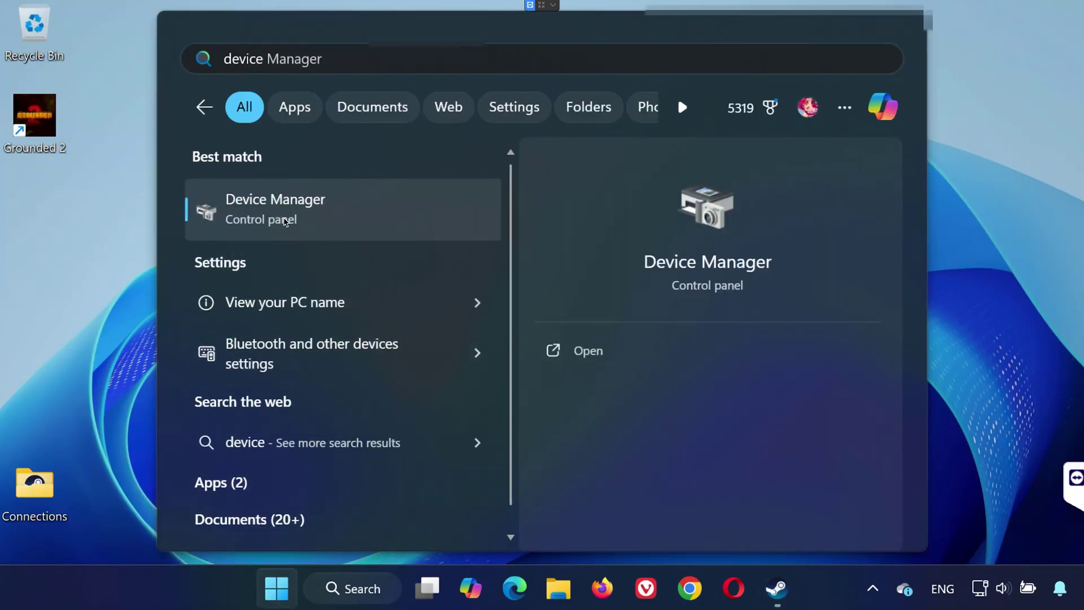
click(286, 222)
click(107, 254)
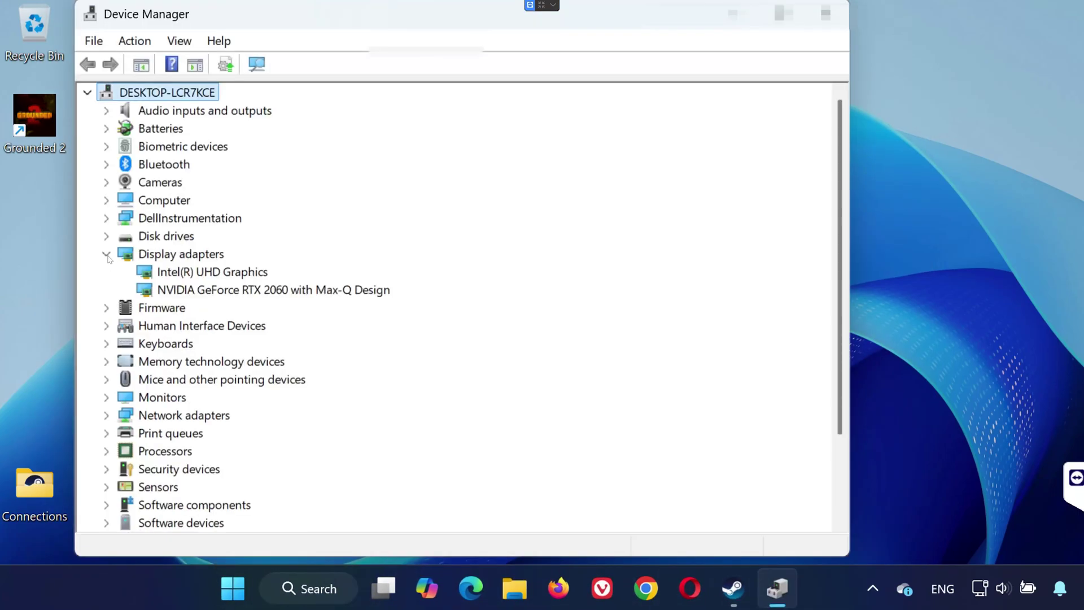
right_click(192, 295)
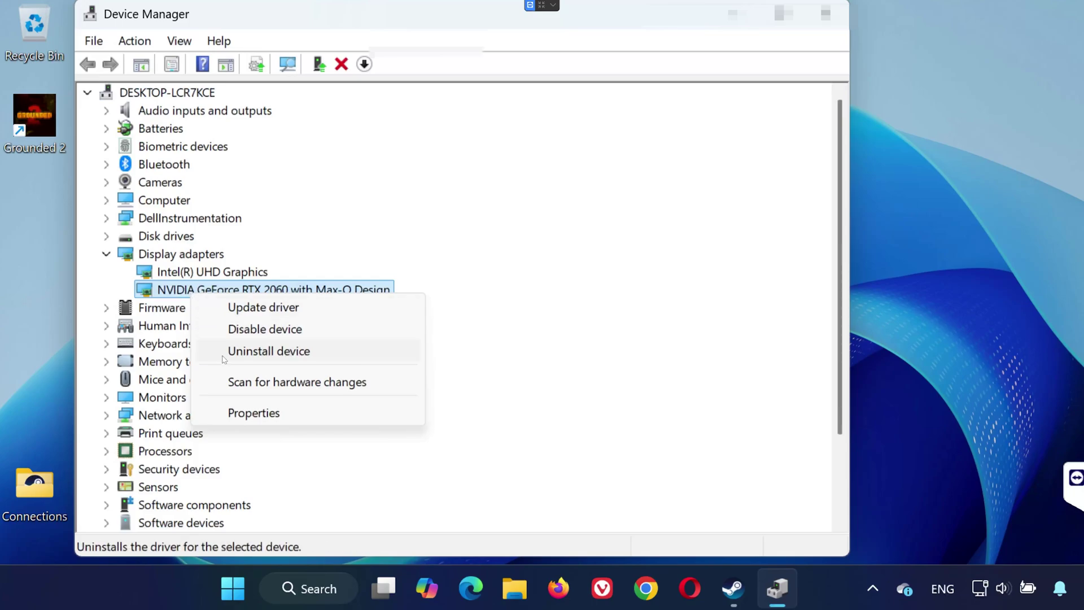
click(261, 310)
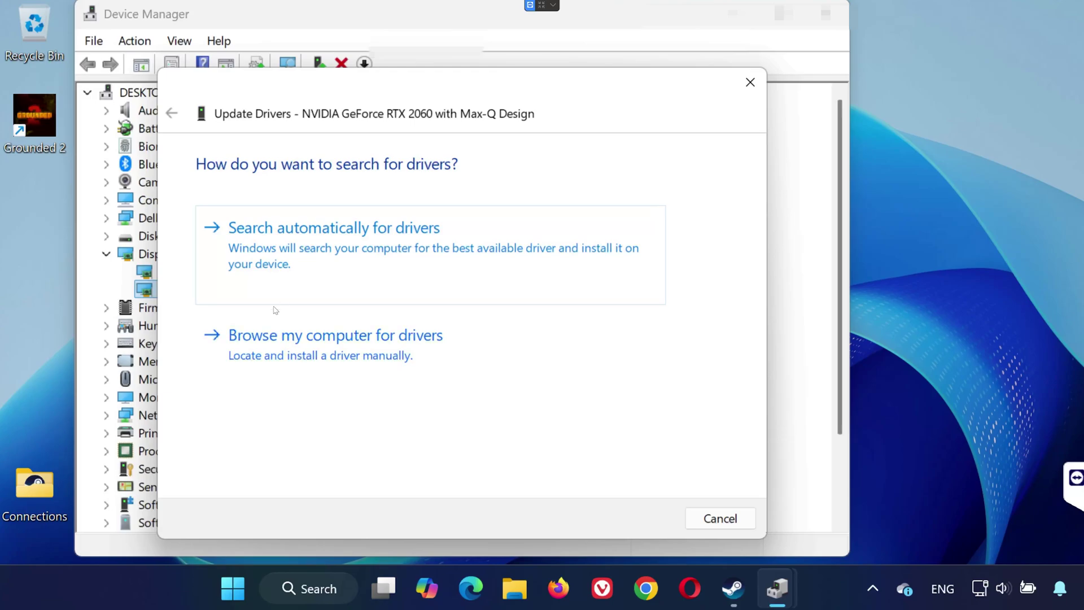
click(422, 243)
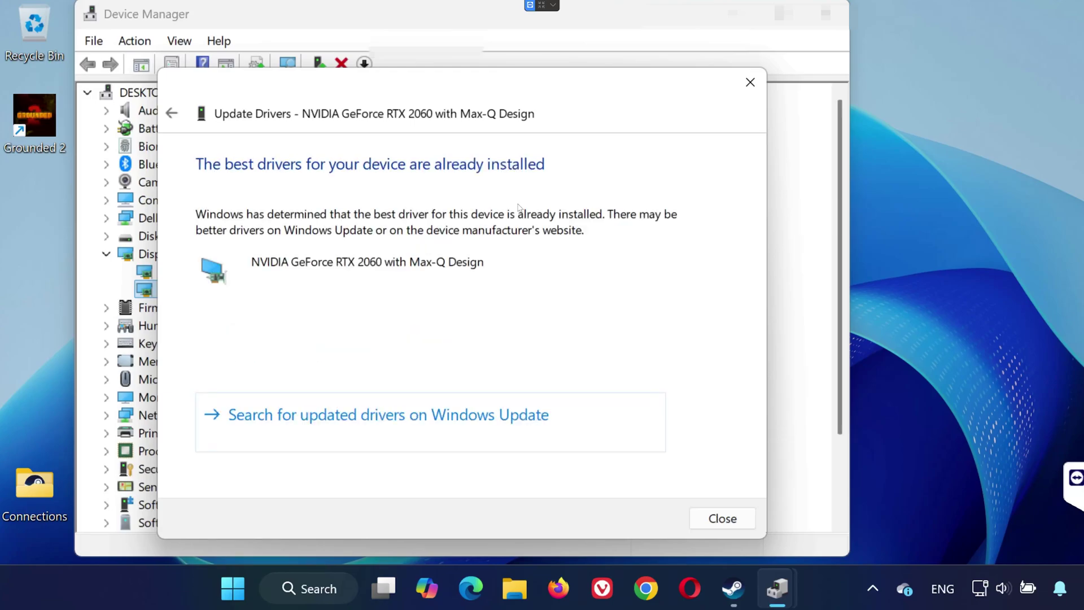
click(745, 84)
click(826, 14)
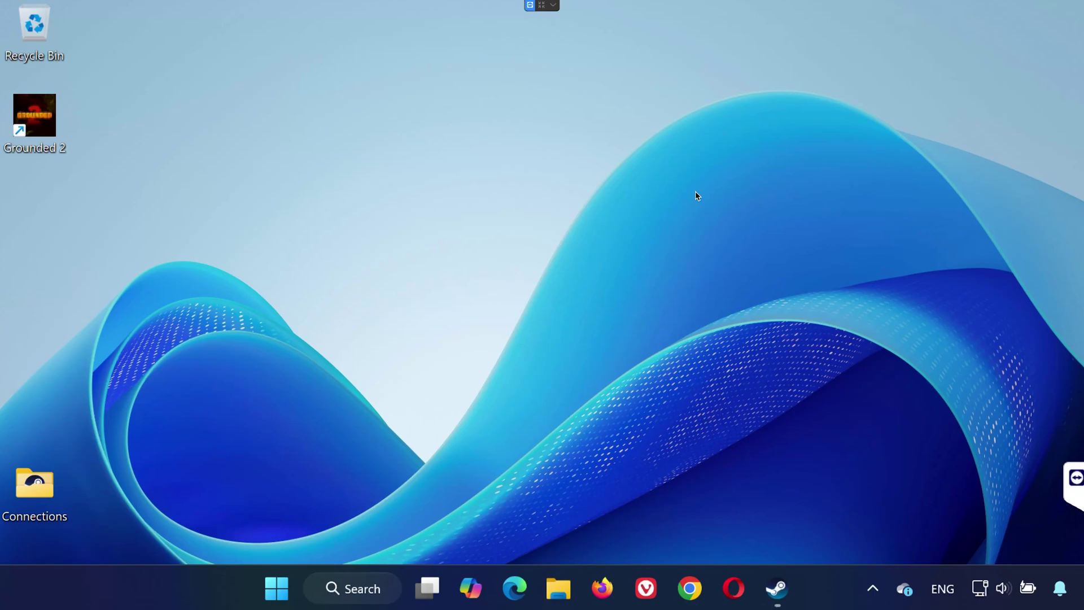
click(275, 588)
text(nvi)
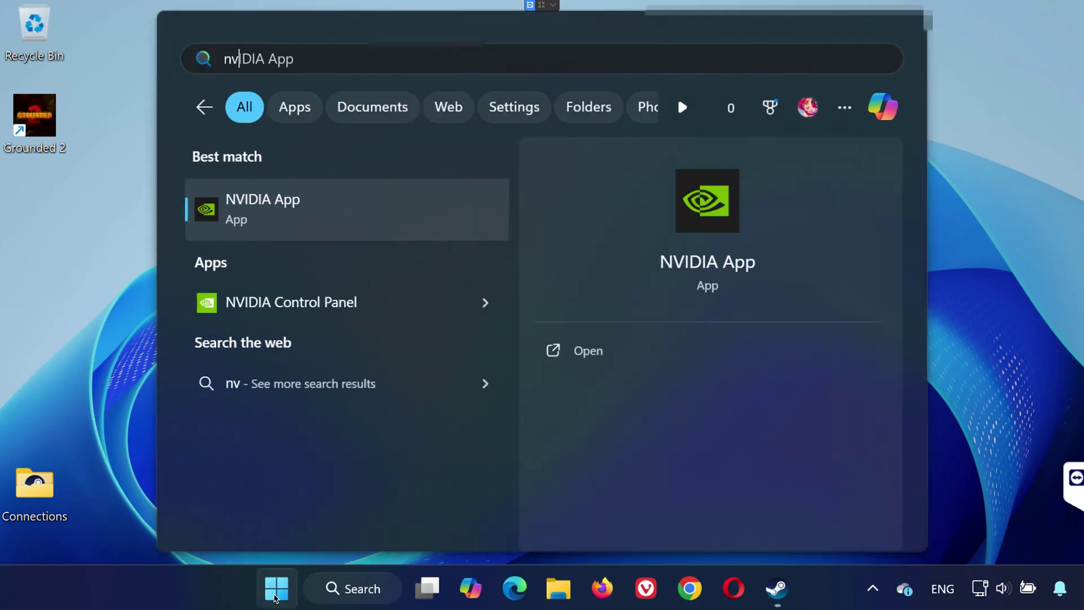
click(398, 213)
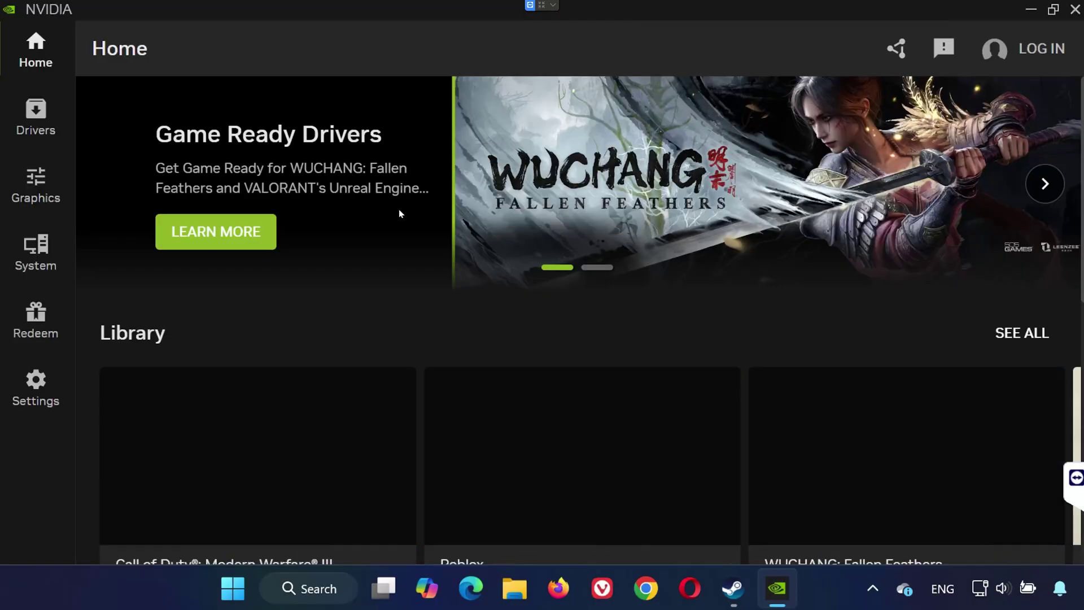
click(35, 118)
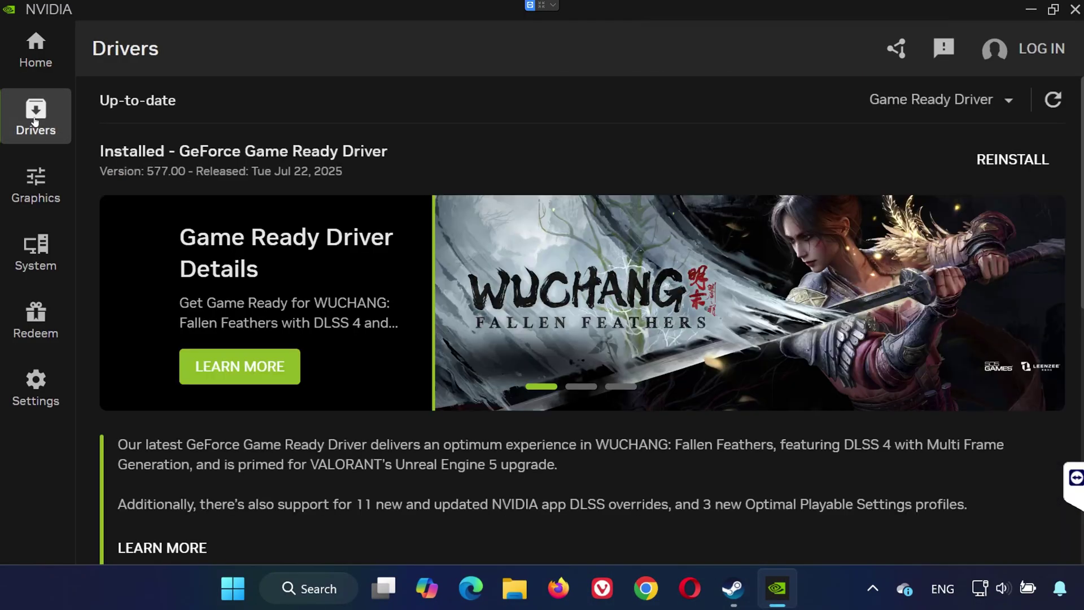
click(1052, 100)
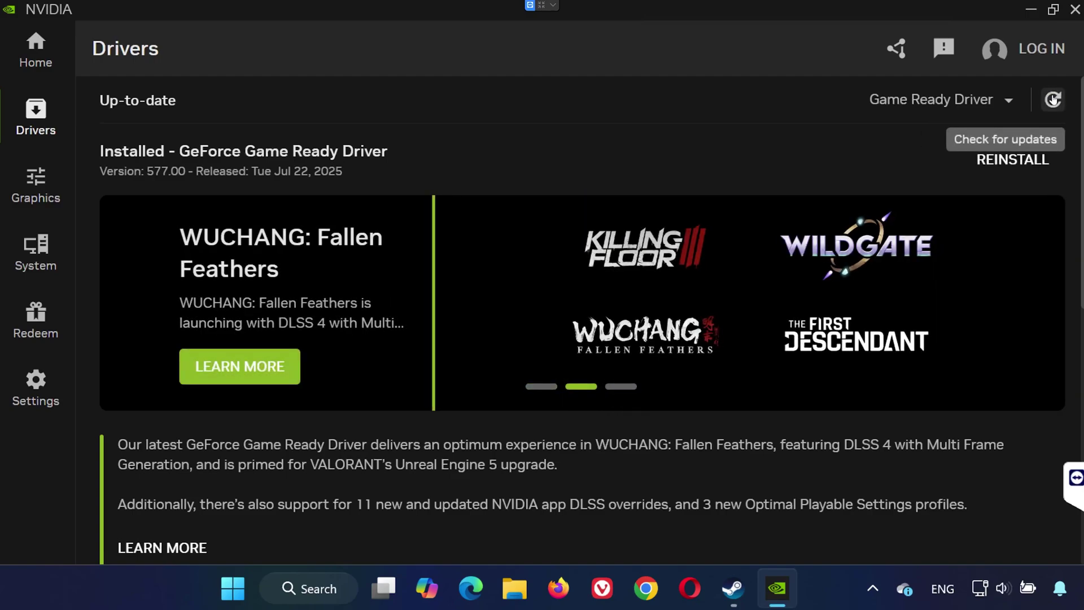
click(1076, 13)
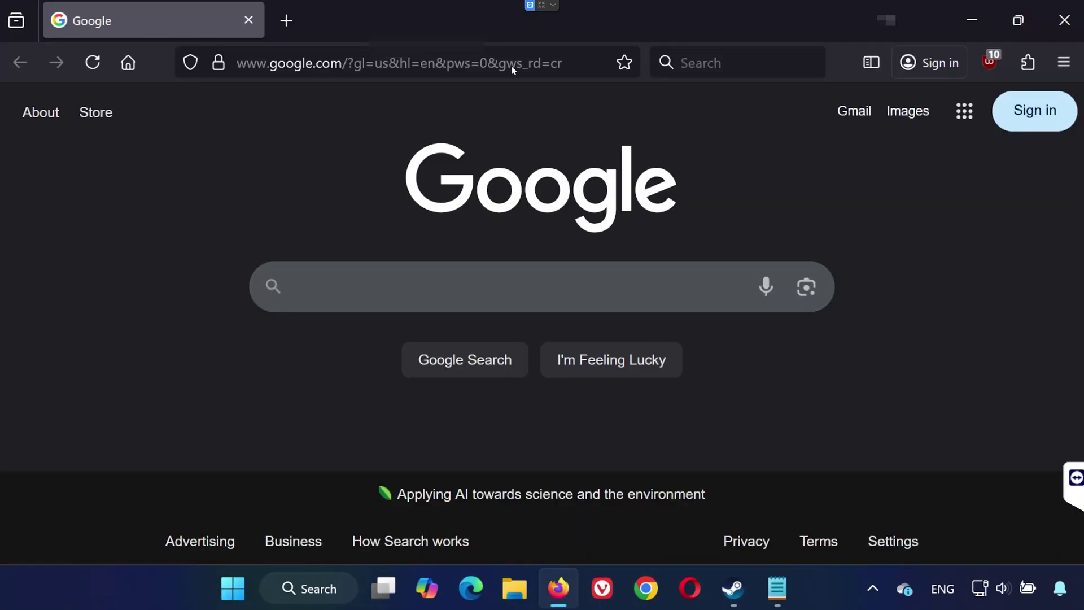
Step: Load the copied Visual C++ Redistributable page and download VC_redist.x86.exe and VC_redist.x64.exe
right_click(514, 61)
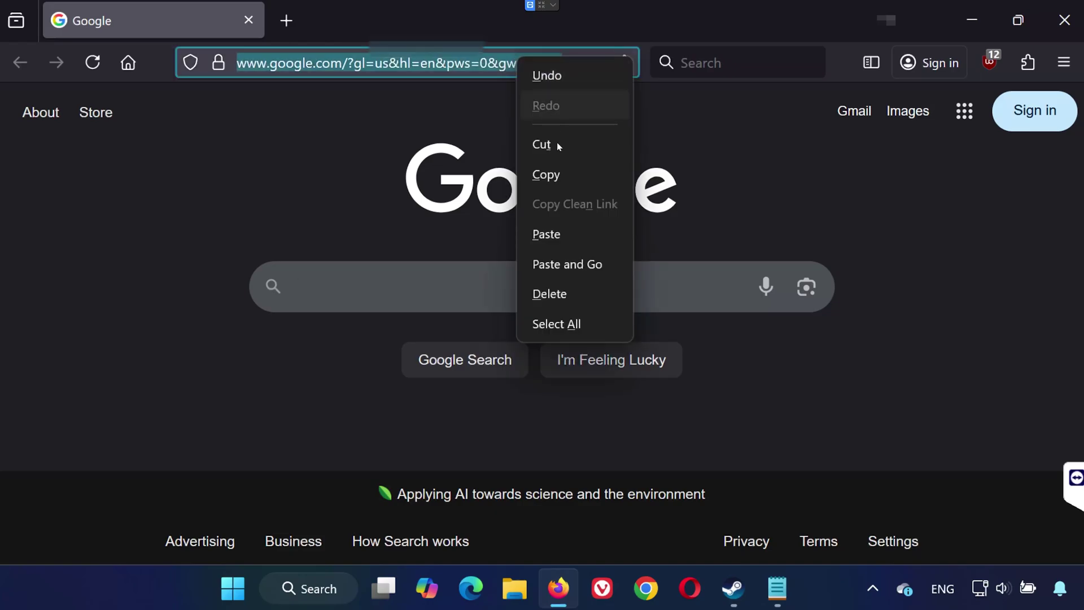
click(567, 265)
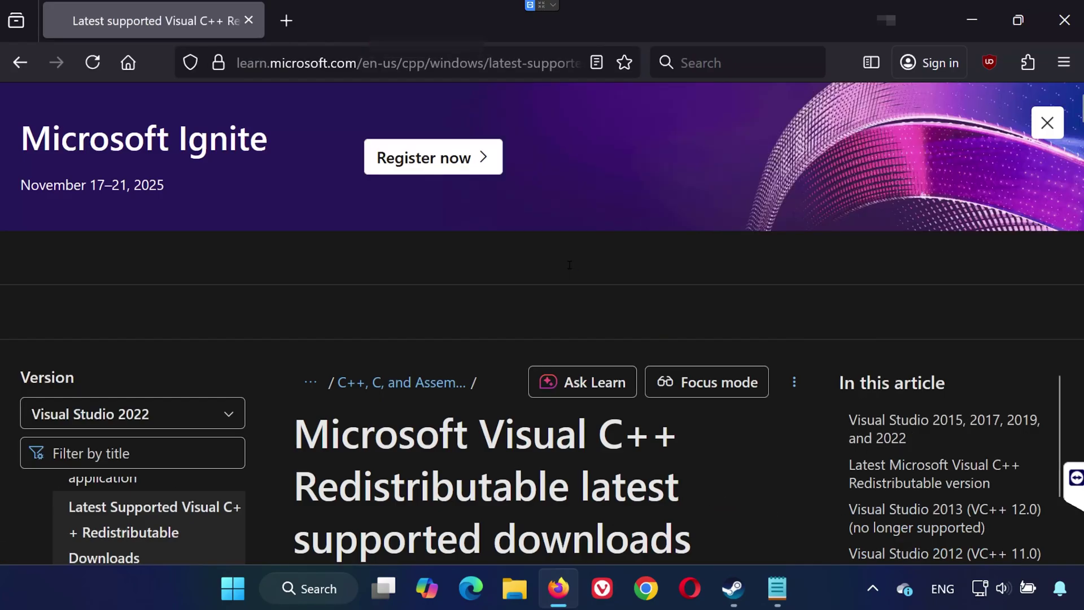
scroll(514, 329, down, 5)
scroll(508, 339, down, 3)
scroll(508, 343, down, 3)
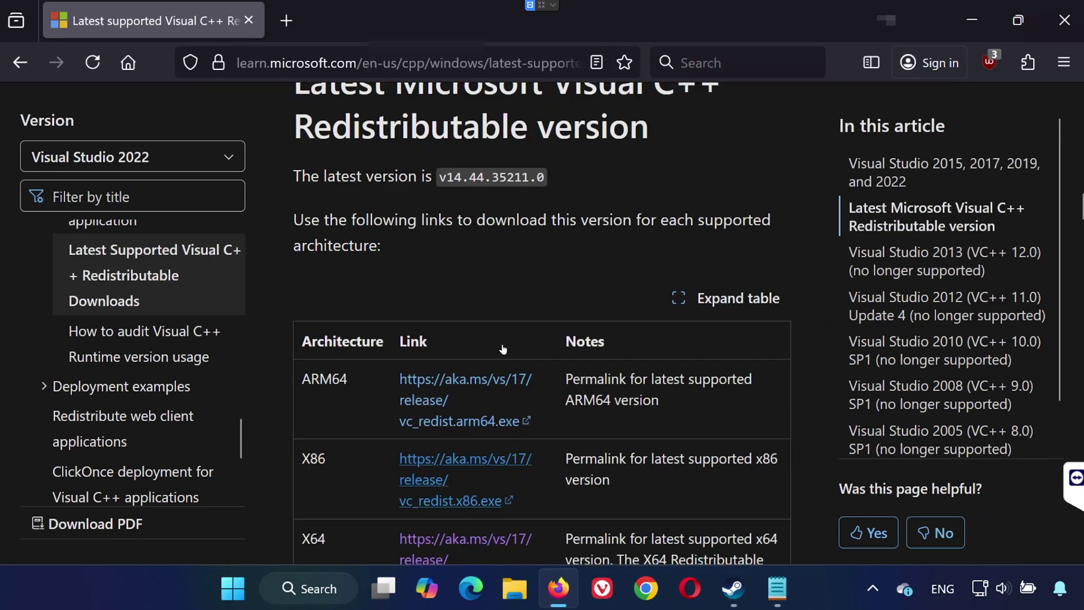
scroll(503, 349, down, 3)
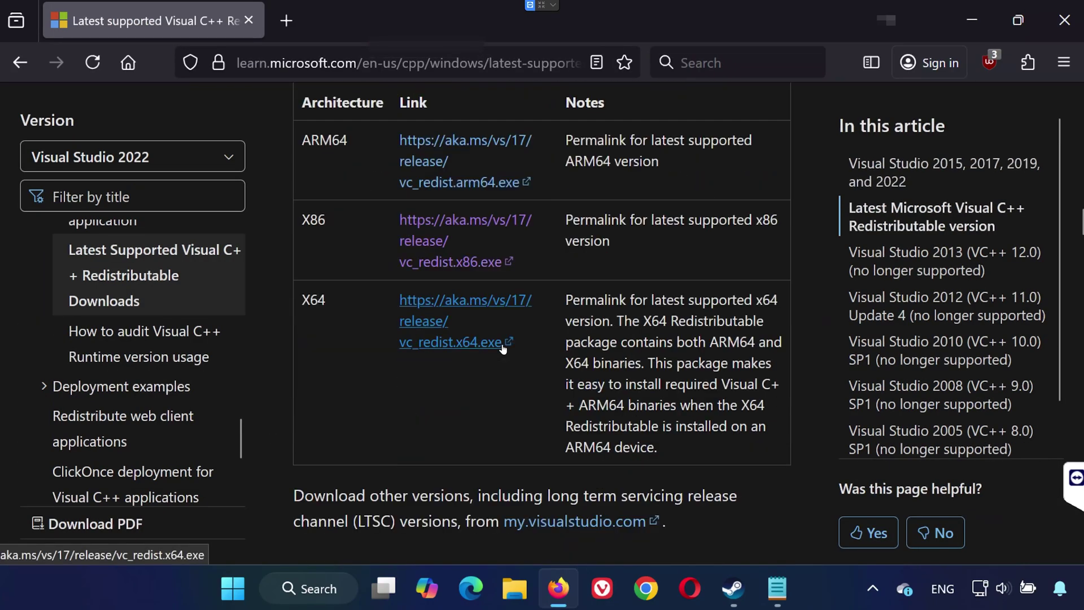
click(420, 245)
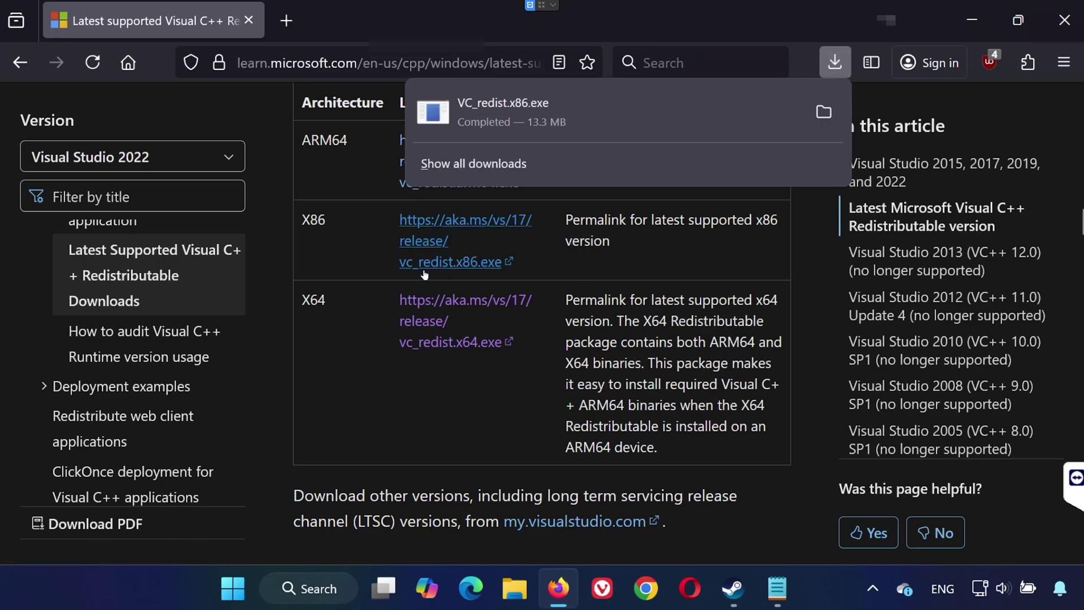
click(420, 321)
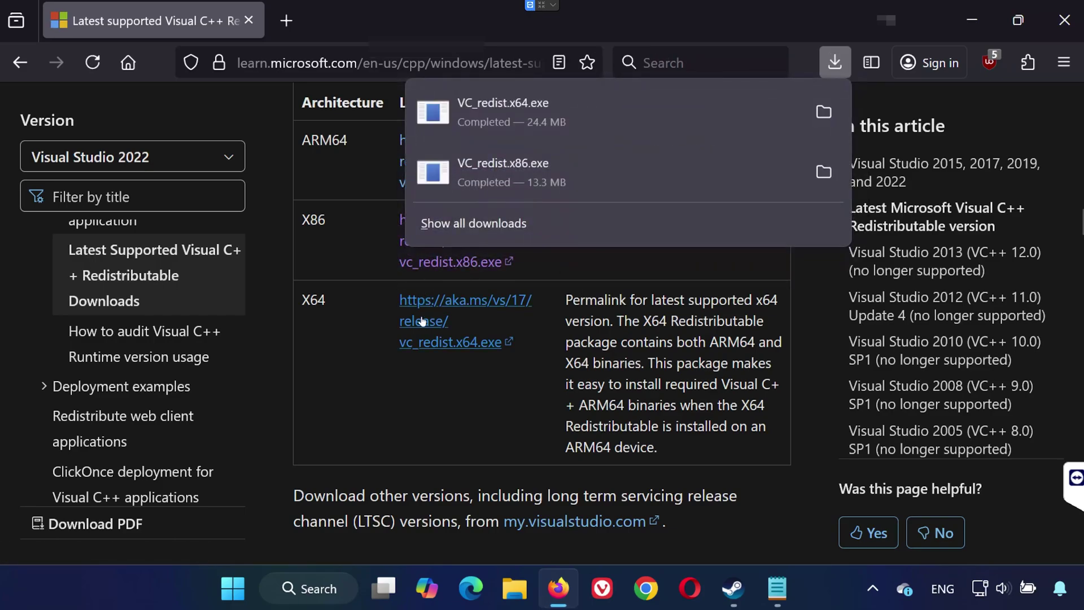
Step: Install the x64 Visual C++ 2015-2022 Redistributable, accepting the license and admin prompt
click(1063, 20)
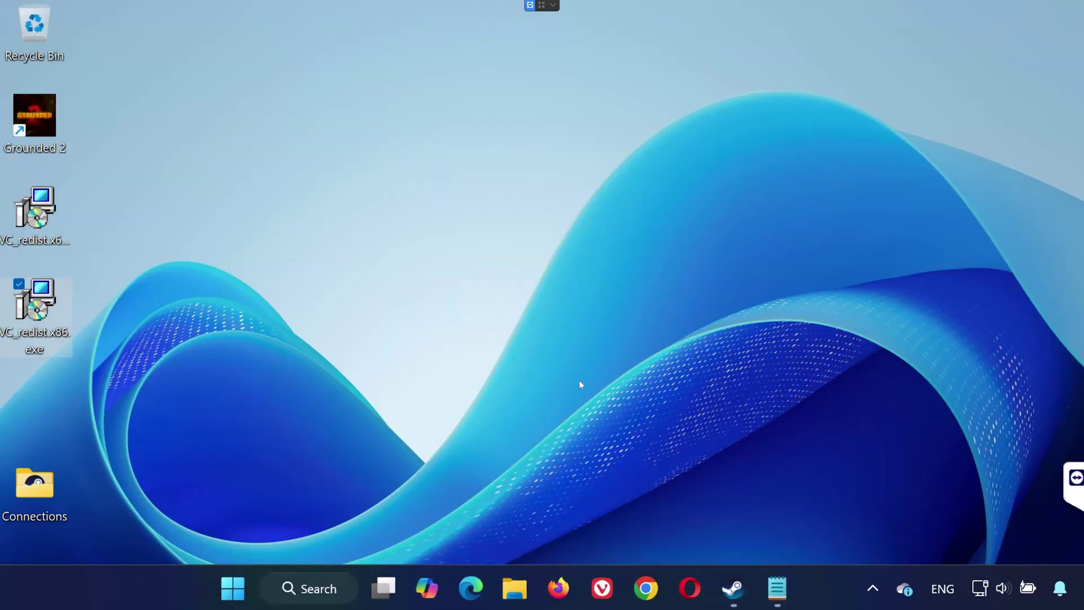
double_click(35, 212)
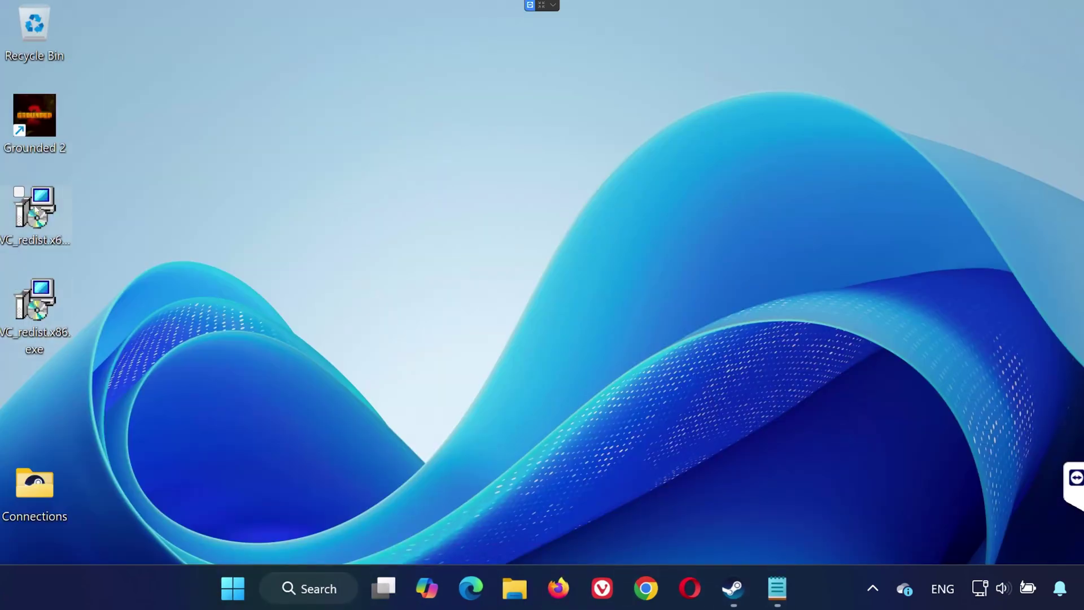
click(326, 367)
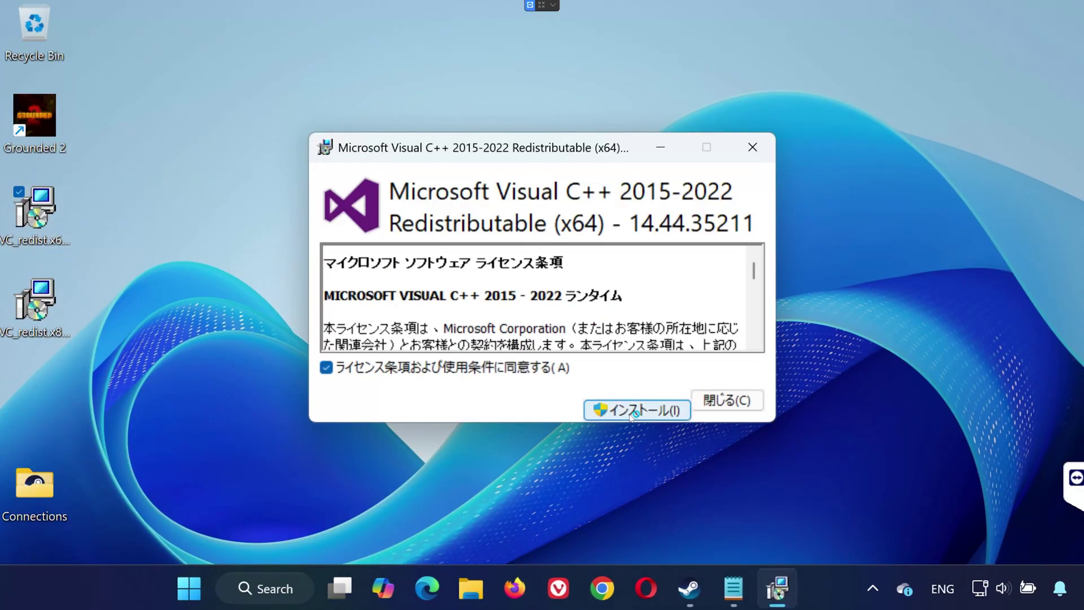
click(636, 408)
click(462, 466)
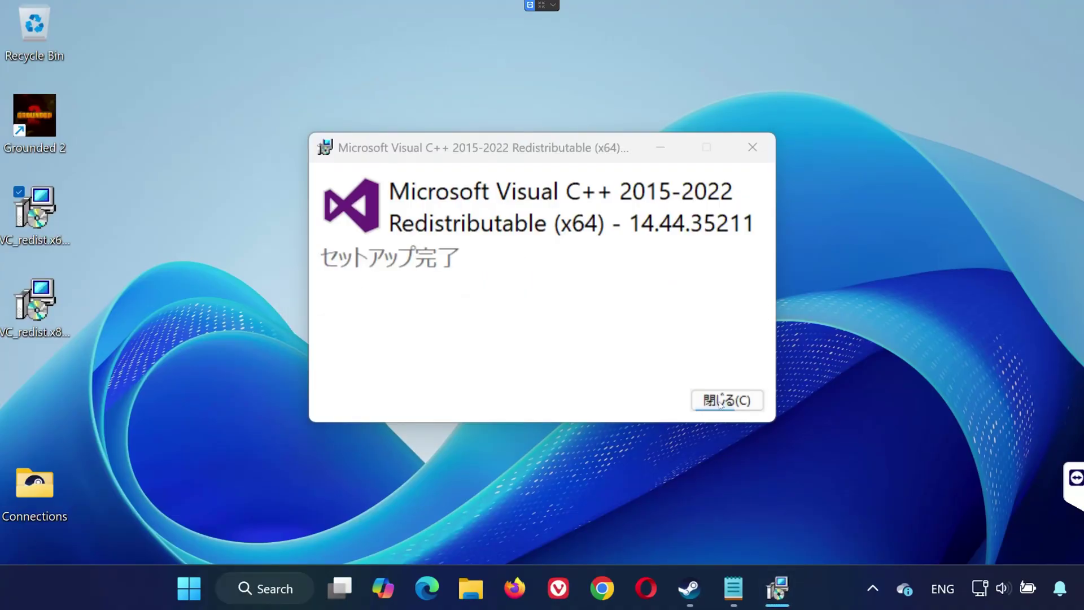
click(719, 405)
Step: Install the x86 Visual C++ 2015-2022 Redistributable (14.44.35211), accepting the license and admin prompt
double_click(39, 301)
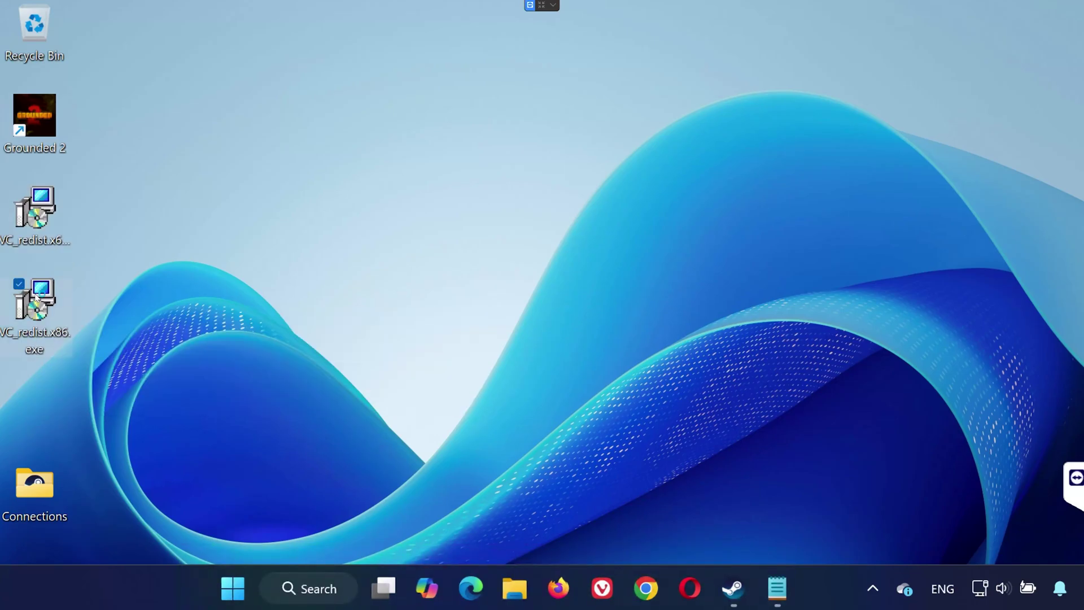
click(327, 367)
click(631, 410)
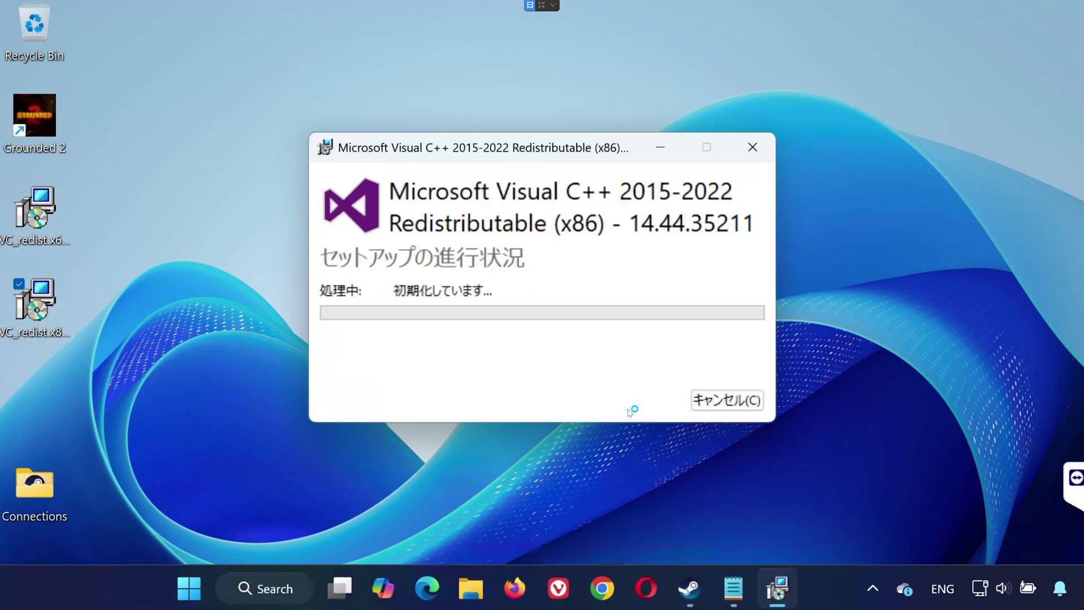
click(440, 468)
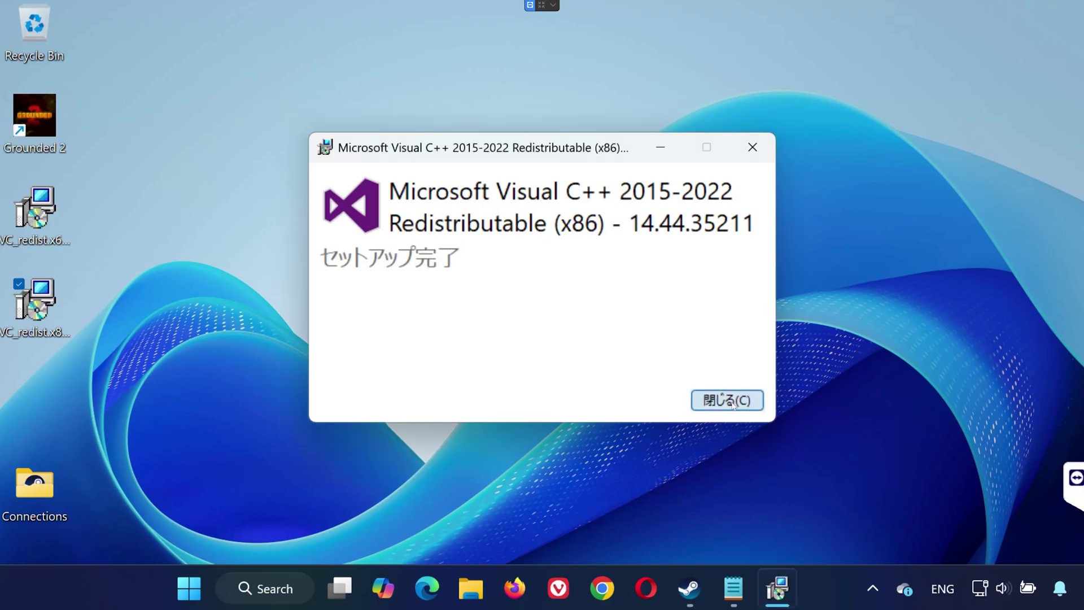
click(727, 399)
Step: Bring up the Start menu's power options and dismiss them without restarting
click(232, 588)
click(788, 518)
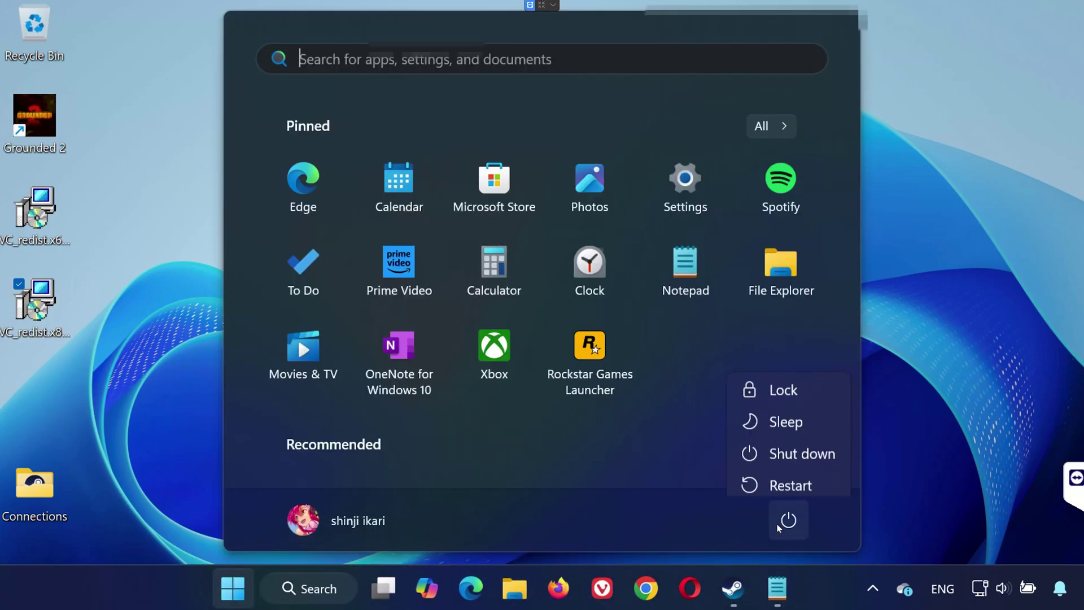
click(794, 475)
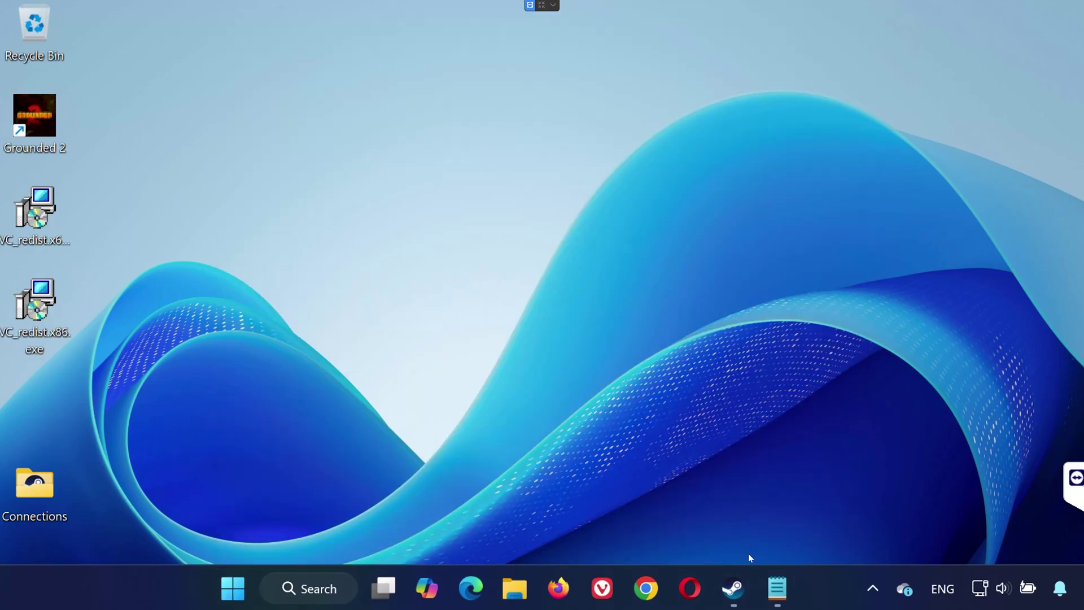
Step: Reopen Grounded 2's install folder from its Steam Installed Files properties
click(734, 588)
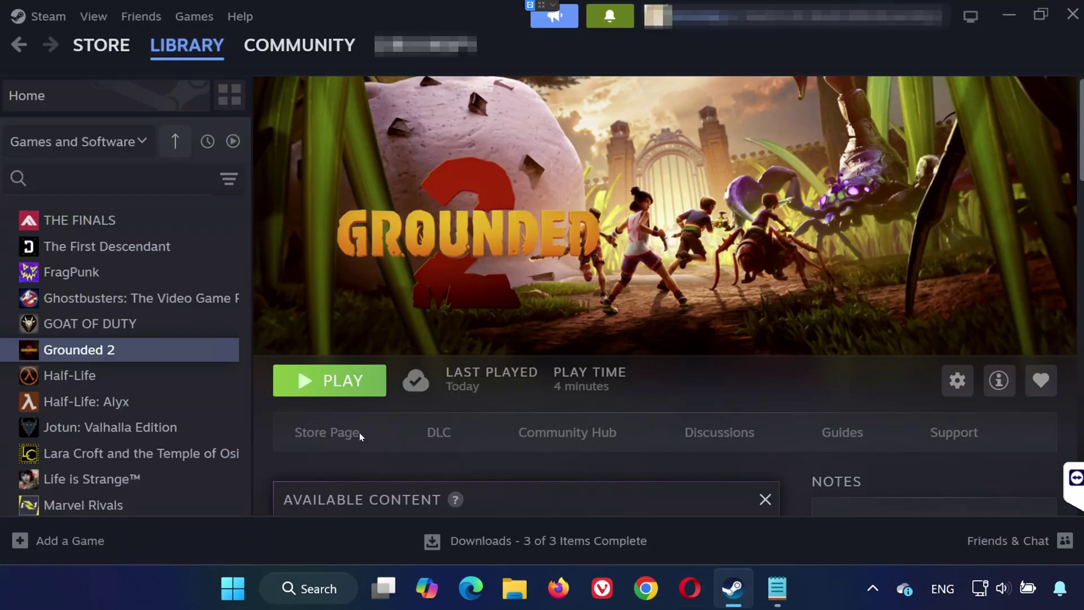
right_click(161, 354)
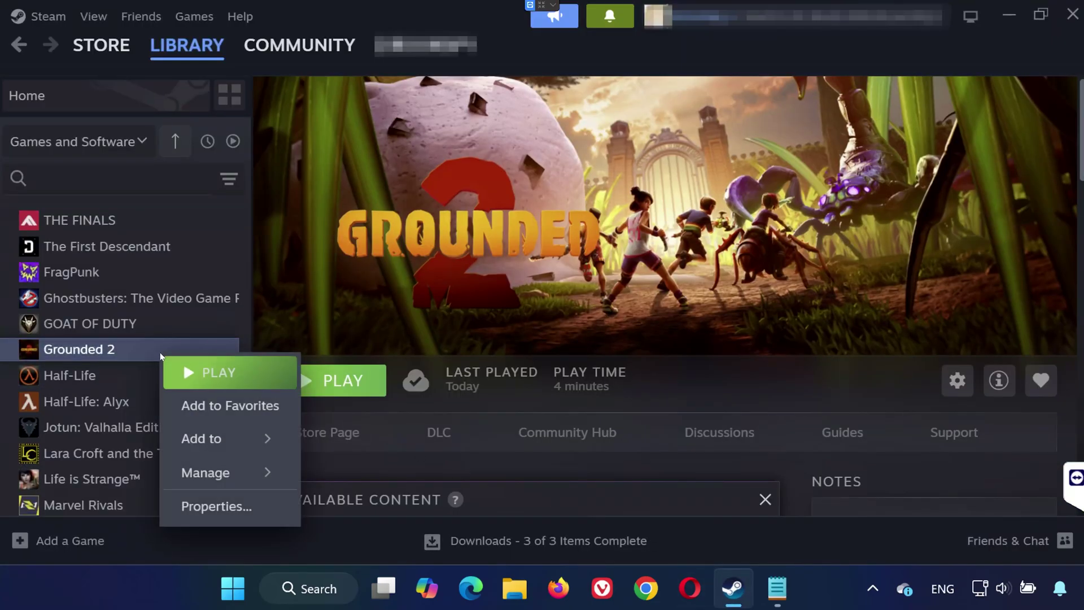
click(240, 513)
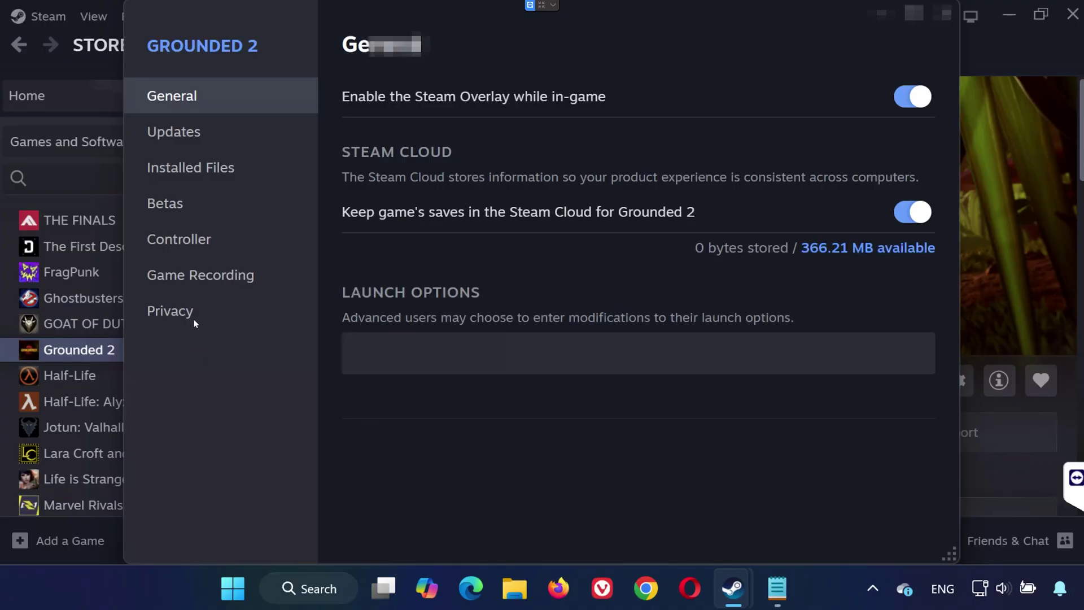
click(205, 172)
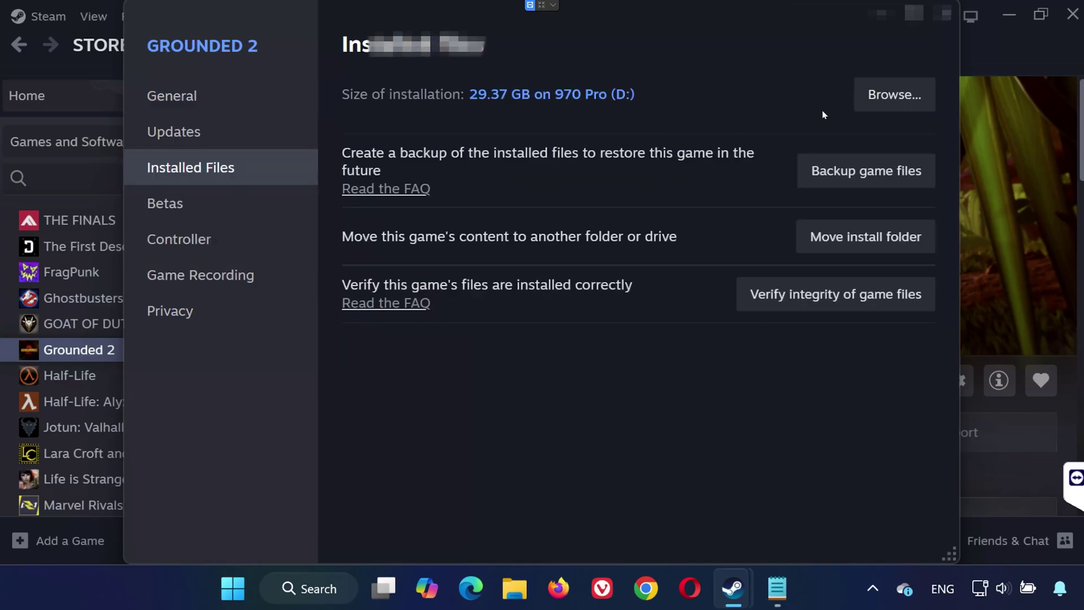
click(886, 99)
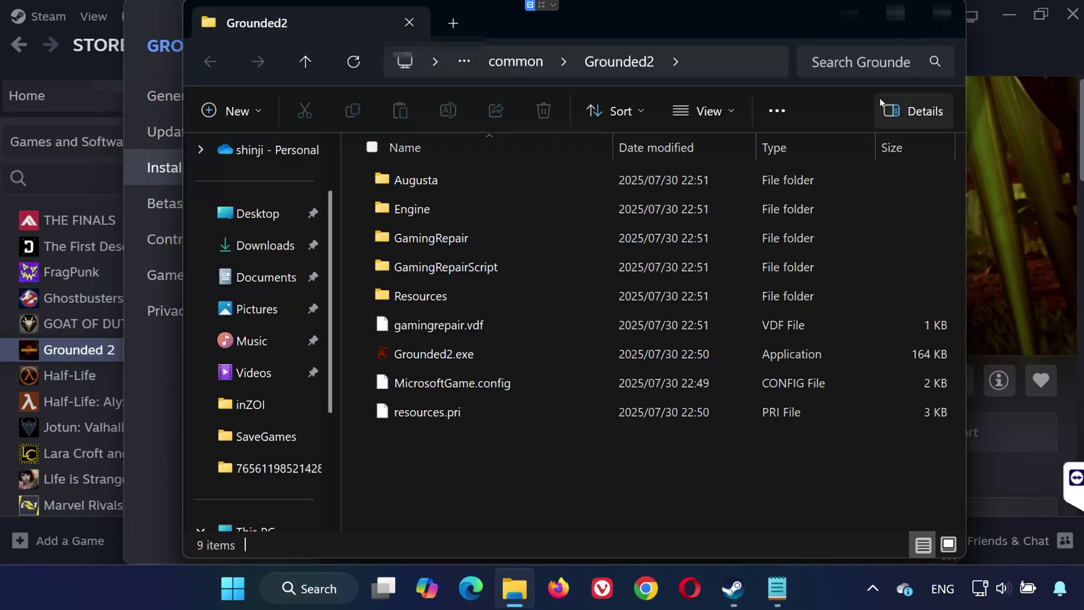
Step: Copy the install folder's full path from the address bar and show the desktop
click(729, 62)
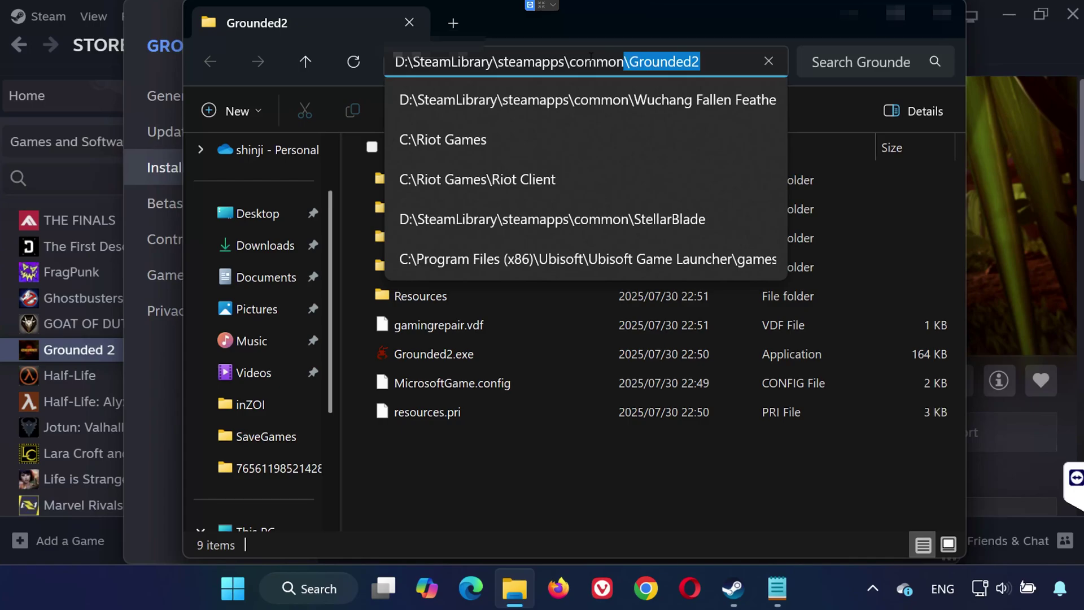
drag(717, 62, 391, 62)
right_click(417, 64)
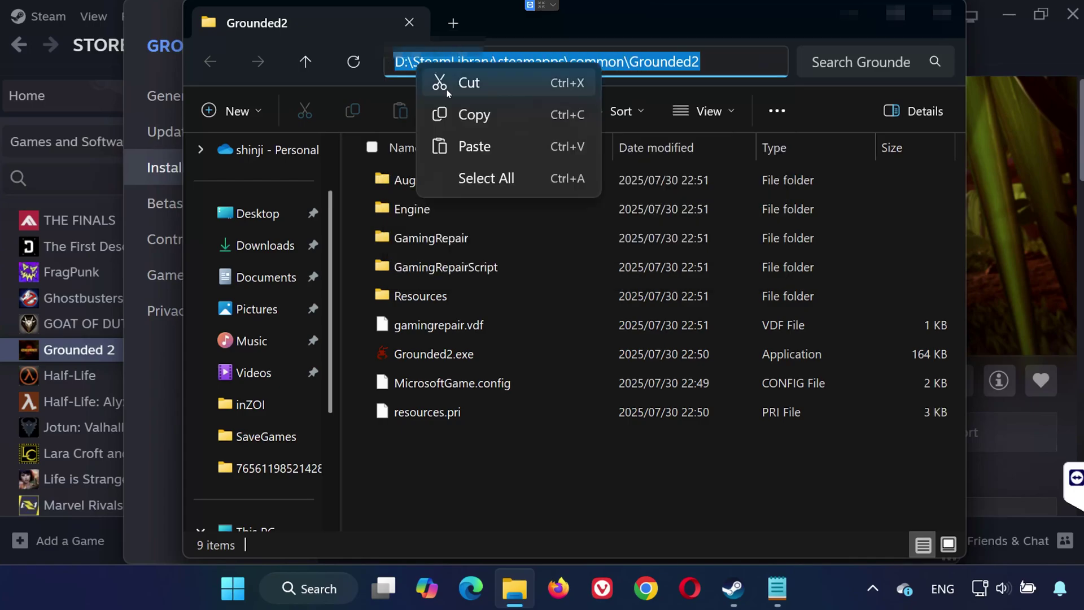
click(462, 113)
key(super+d)
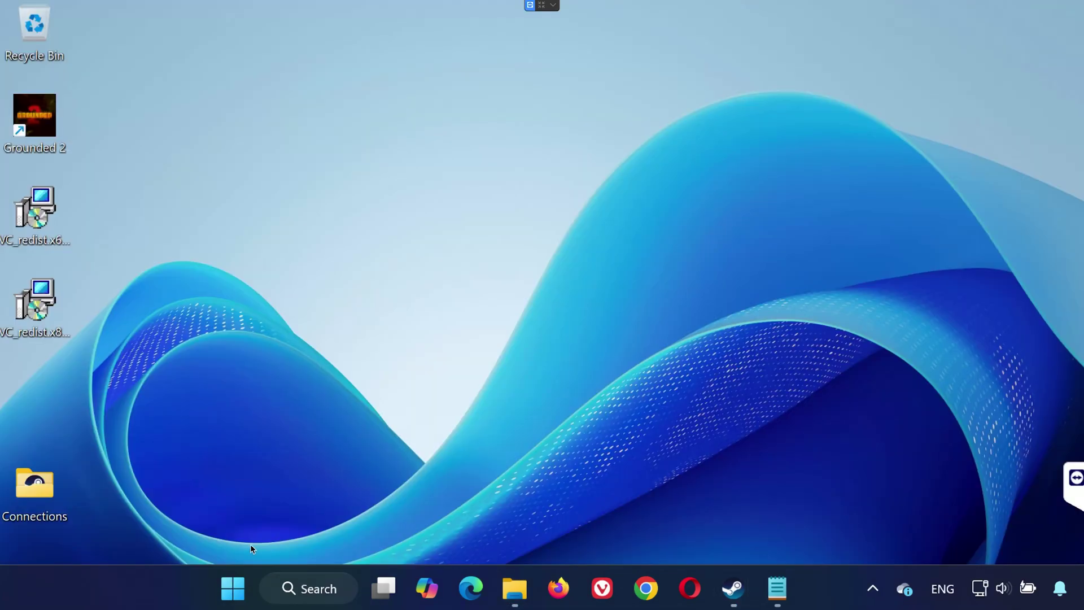
Step: Reach Settings > System > Display > Graphics and begin adding a desktop app
click(233, 596)
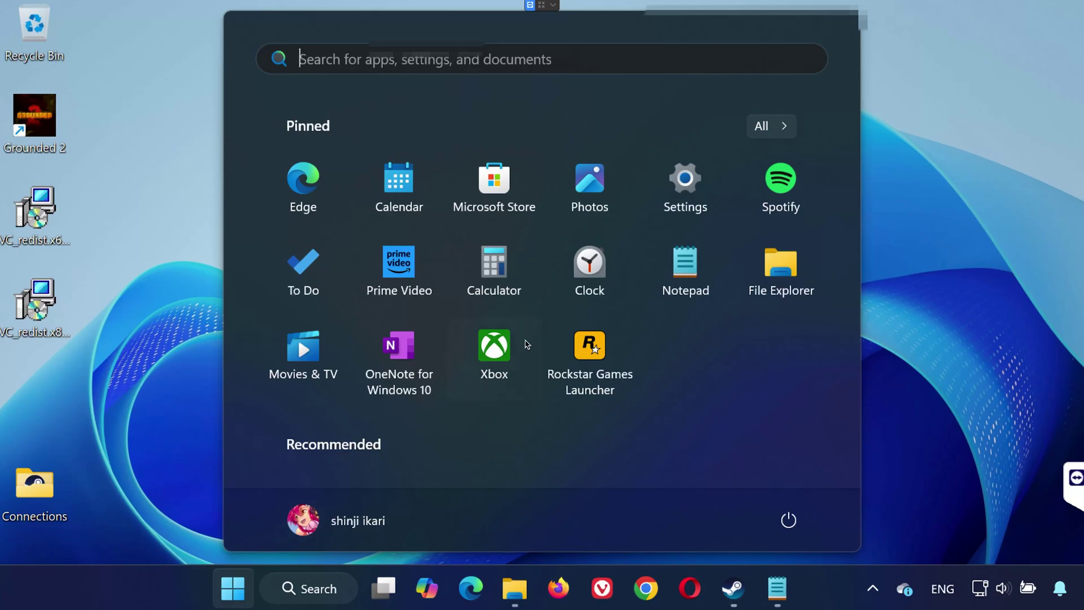
click(685, 182)
click(112, 250)
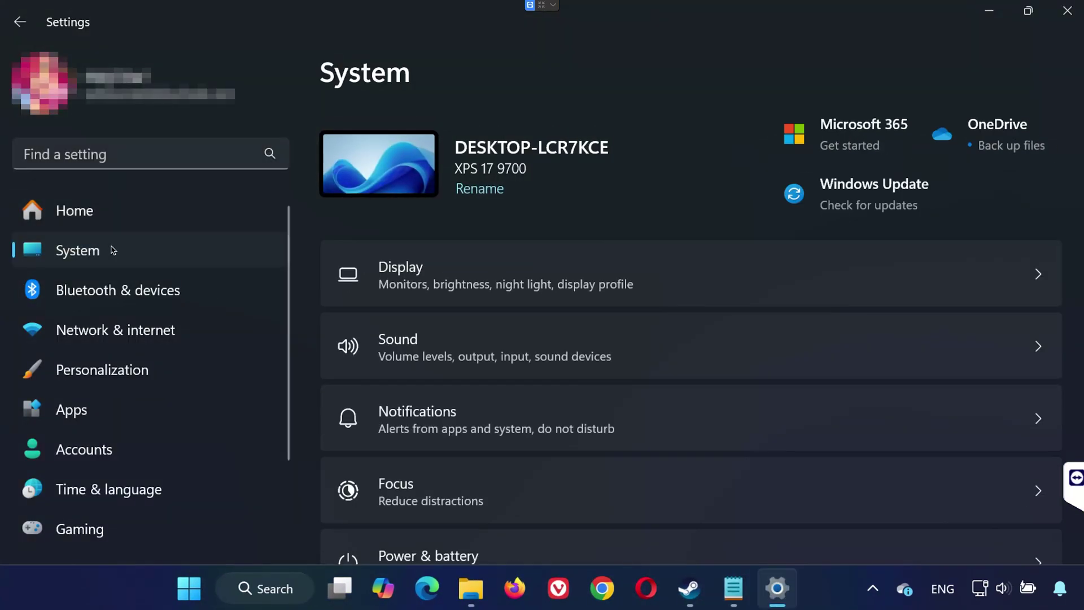
click(430, 279)
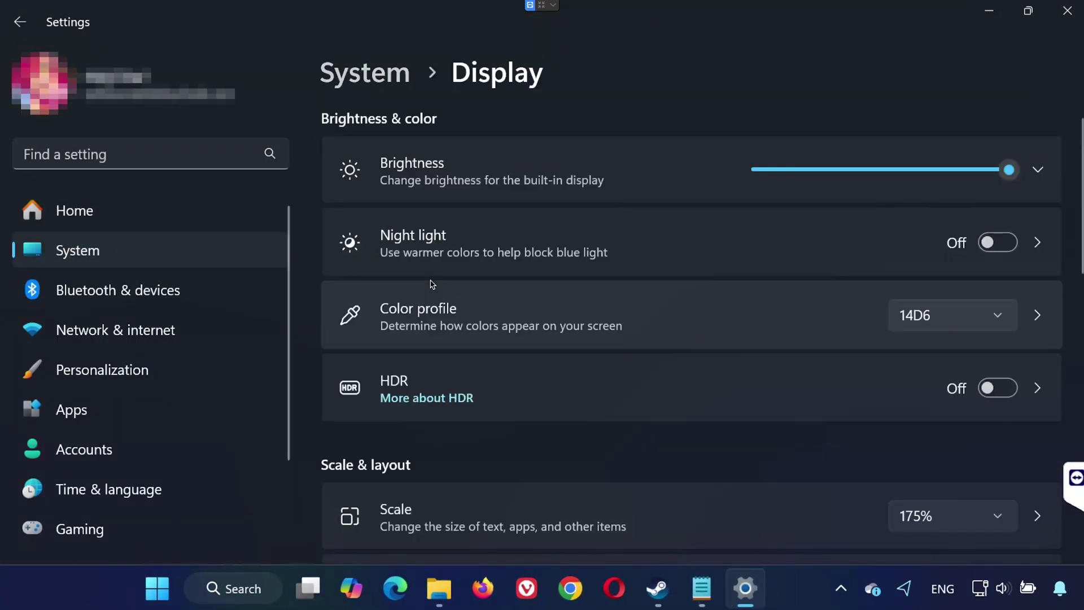
scroll(431, 284, down, 2)
scroll(432, 284, down, 1)
scroll(434, 287, down, 3)
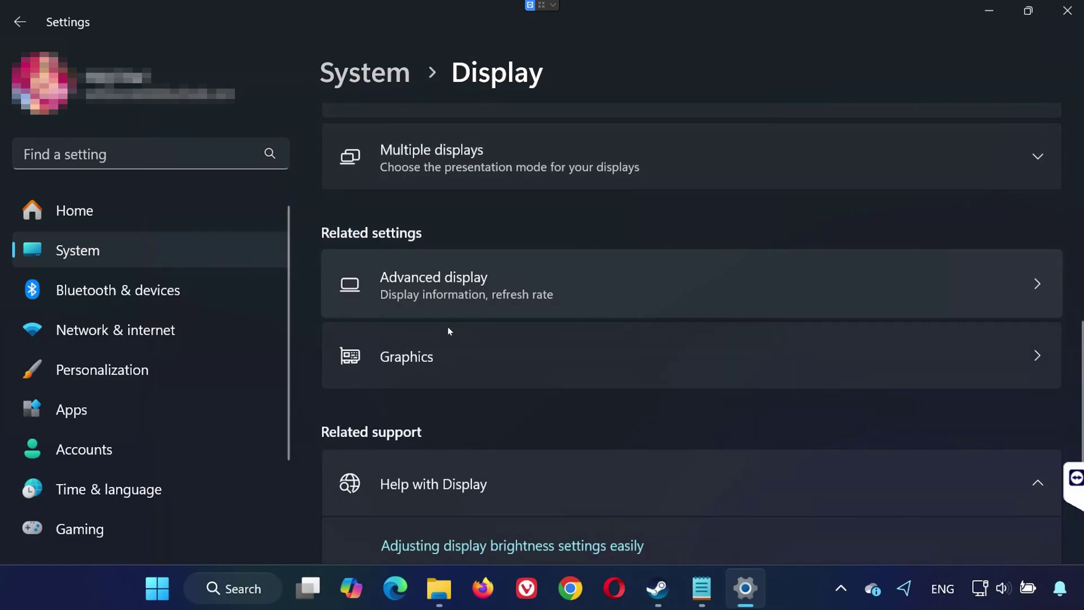
click(425, 355)
scroll(425, 353, down, 2)
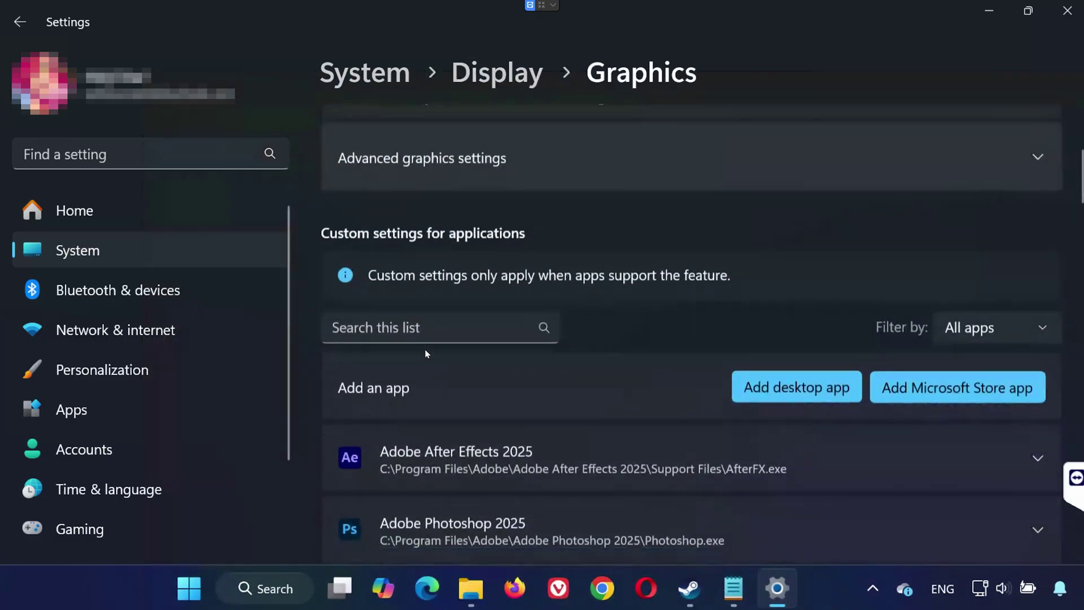
scroll(426, 354, down, 2)
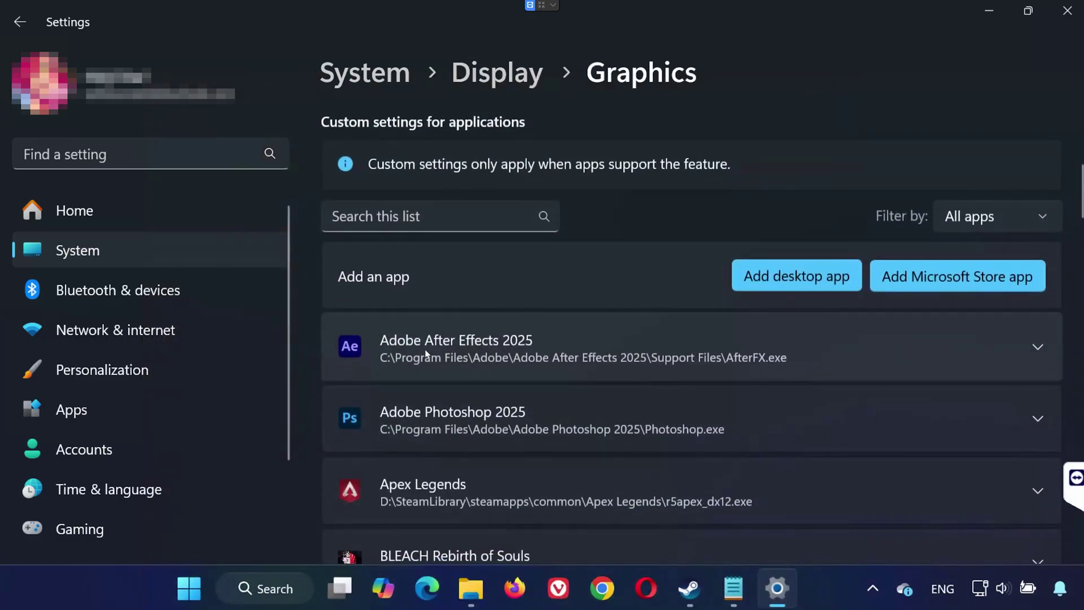
click(753, 281)
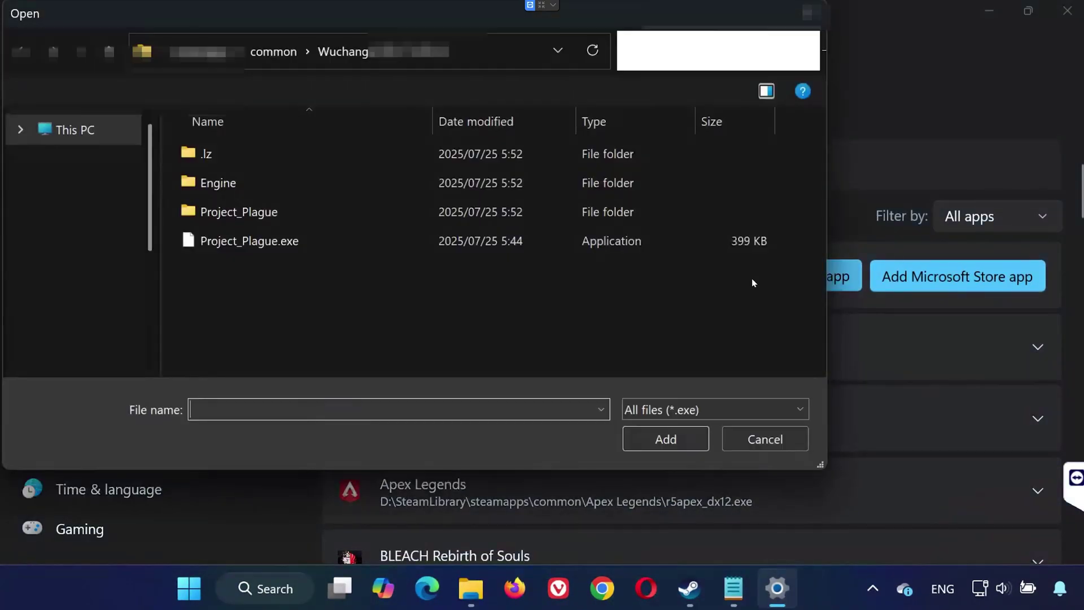
Step: Paste the Grounded2 folder path into the file picker and select Grounded2.exe
click(513, 51)
right_click(186, 49)
click(230, 135)
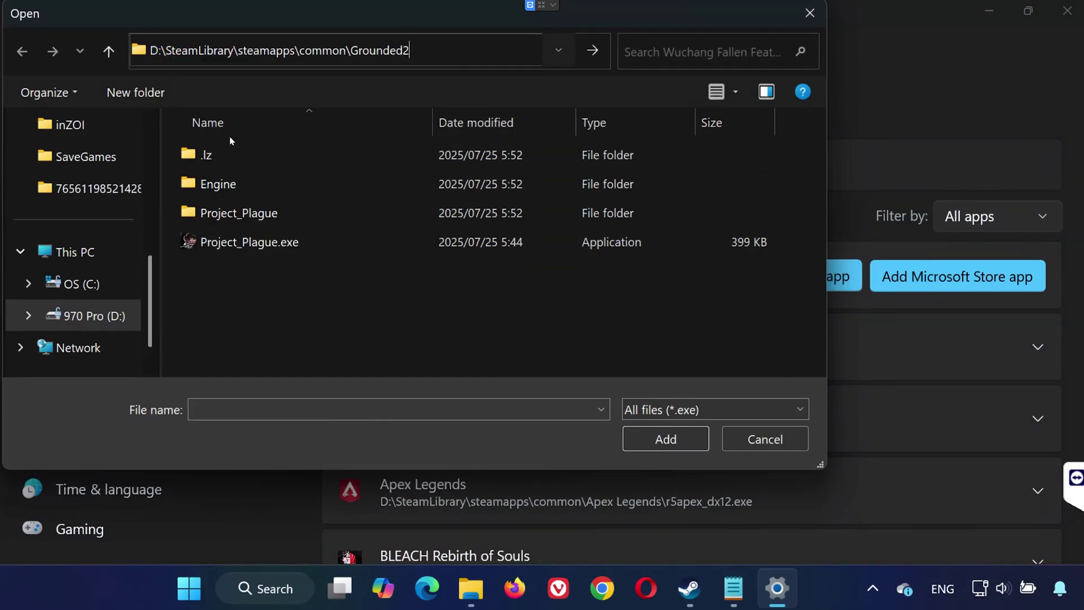
click(593, 50)
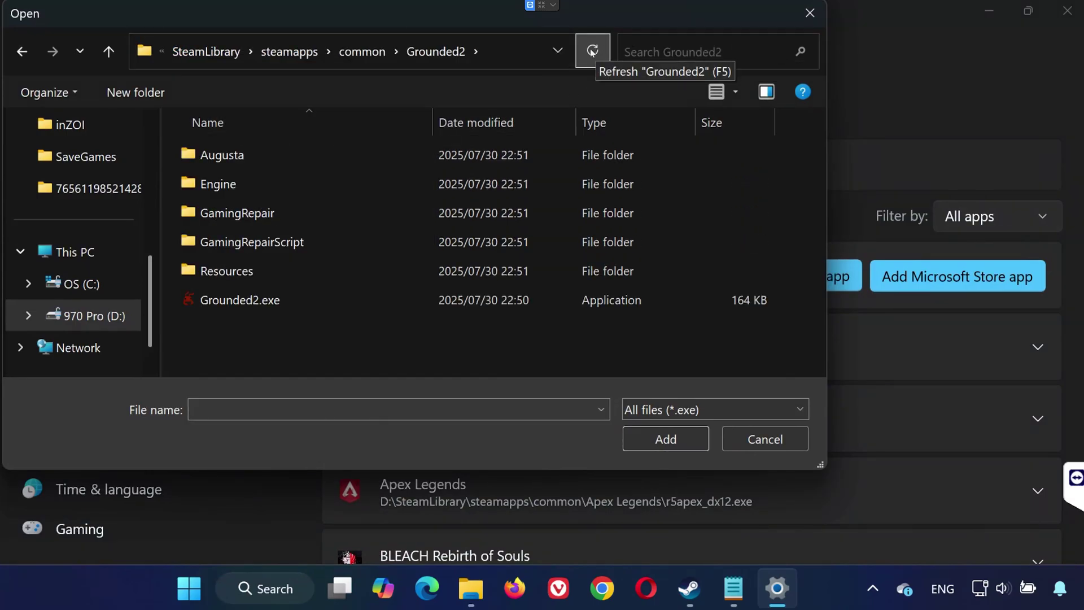
click(254, 302)
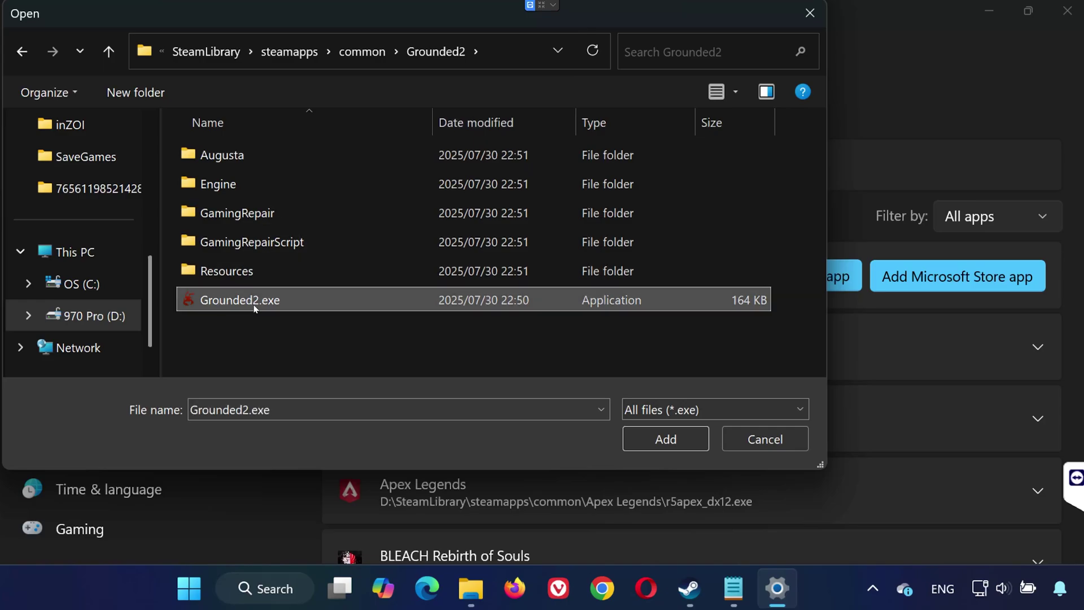
Step: Add Grounded2.exe and set its GPU preference to High Performance (NVIDIA GeForce RTX 2060)
click(666, 439)
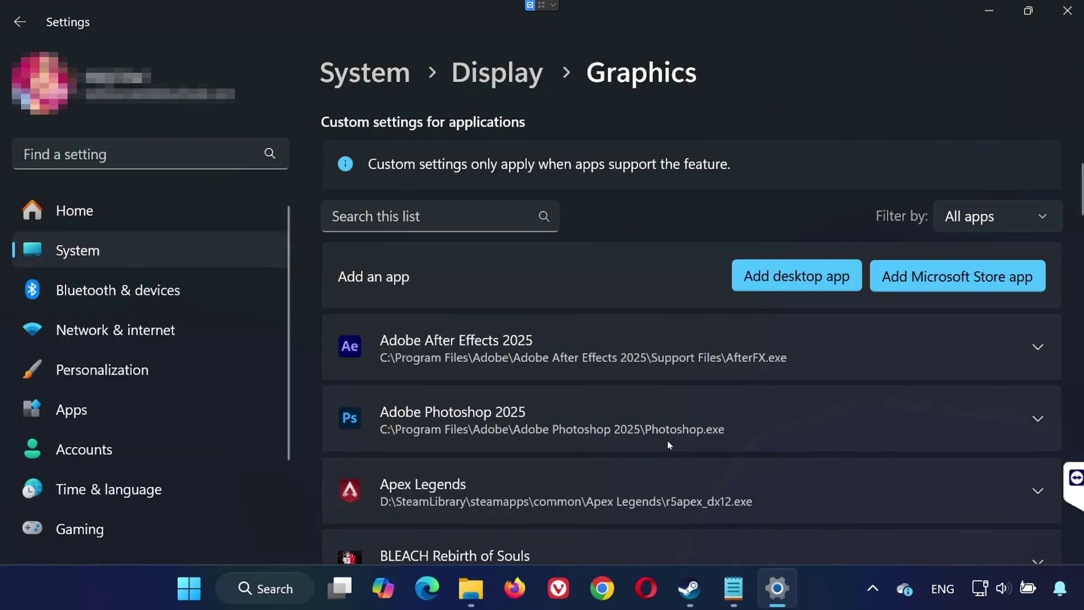
scroll(668, 441, down, 4)
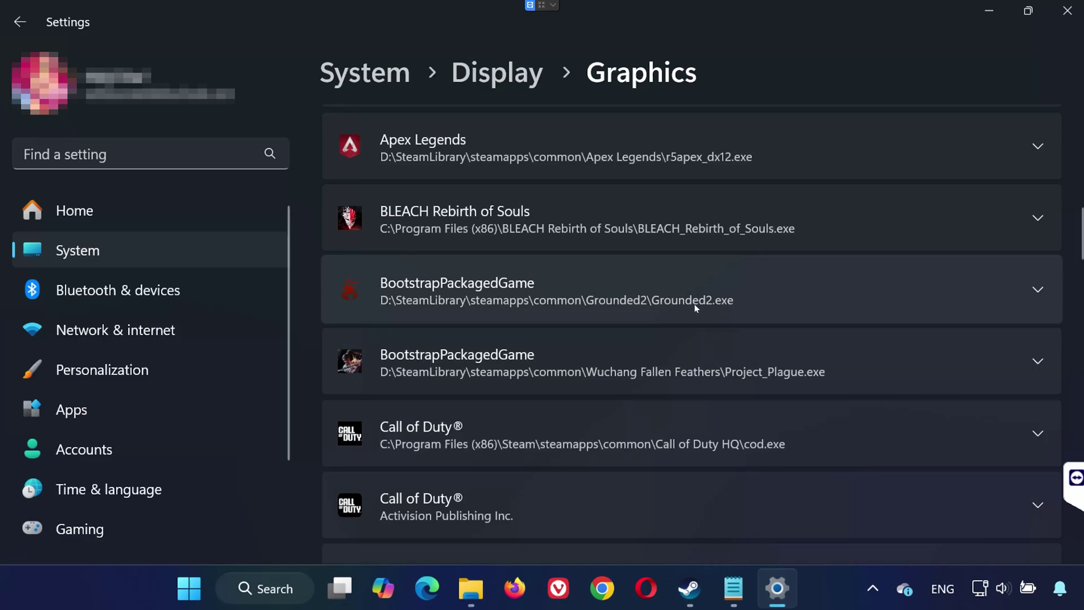
click(1037, 292)
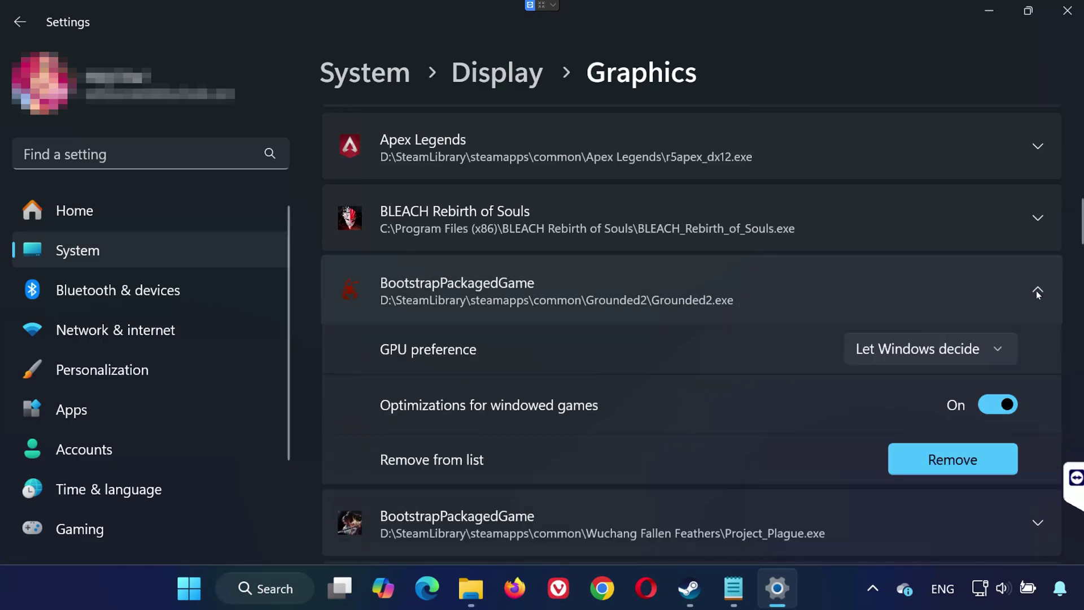
click(919, 350)
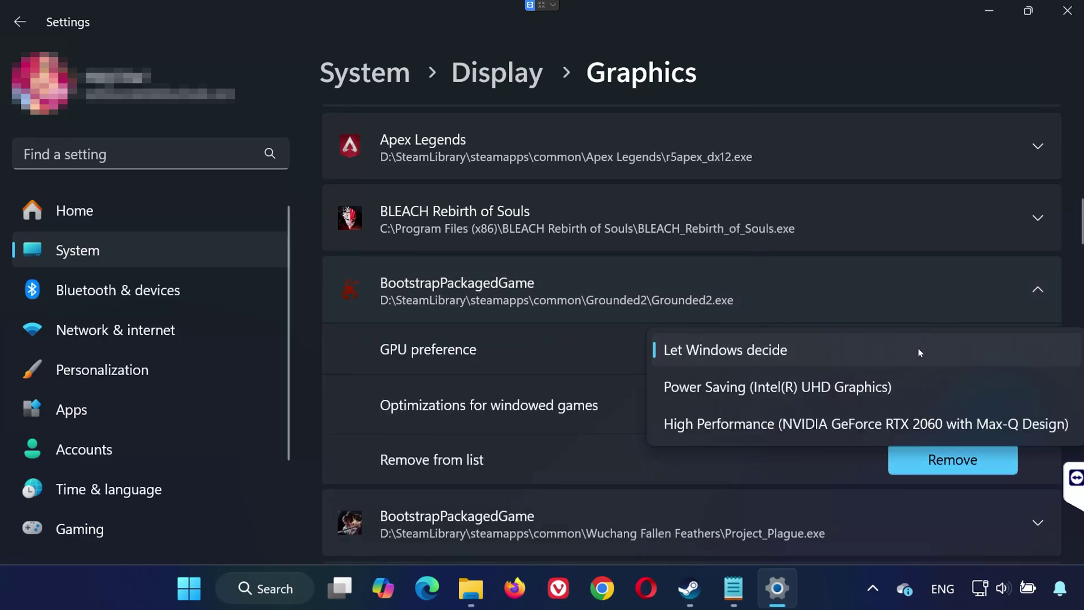
click(785, 424)
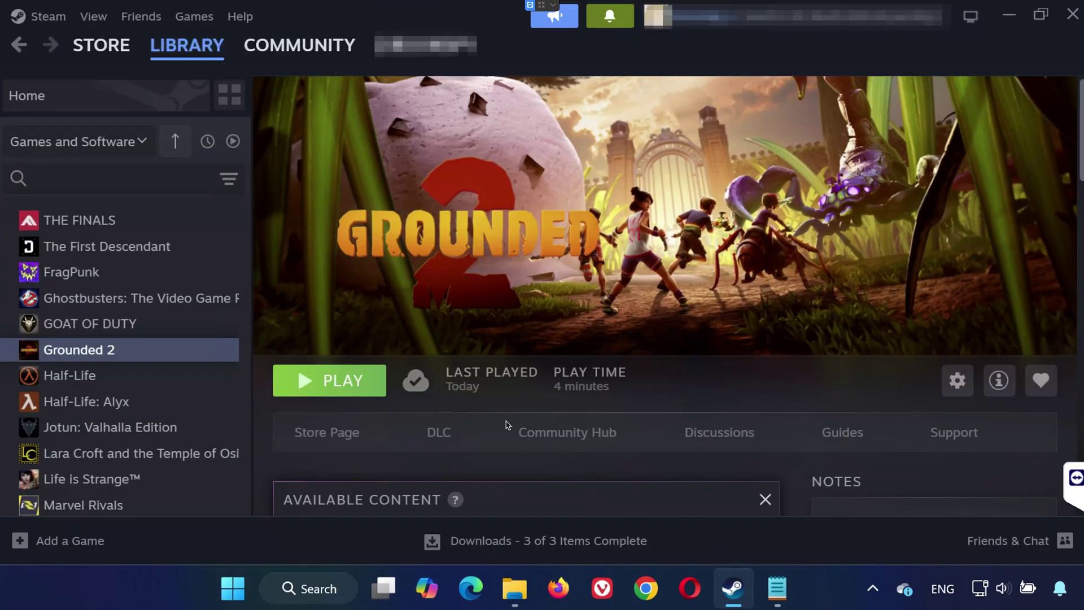
Step: Start Grounded 2 from its library page, approve the permission prompt, and pass the title screen
click(326, 383)
click(394, 465)
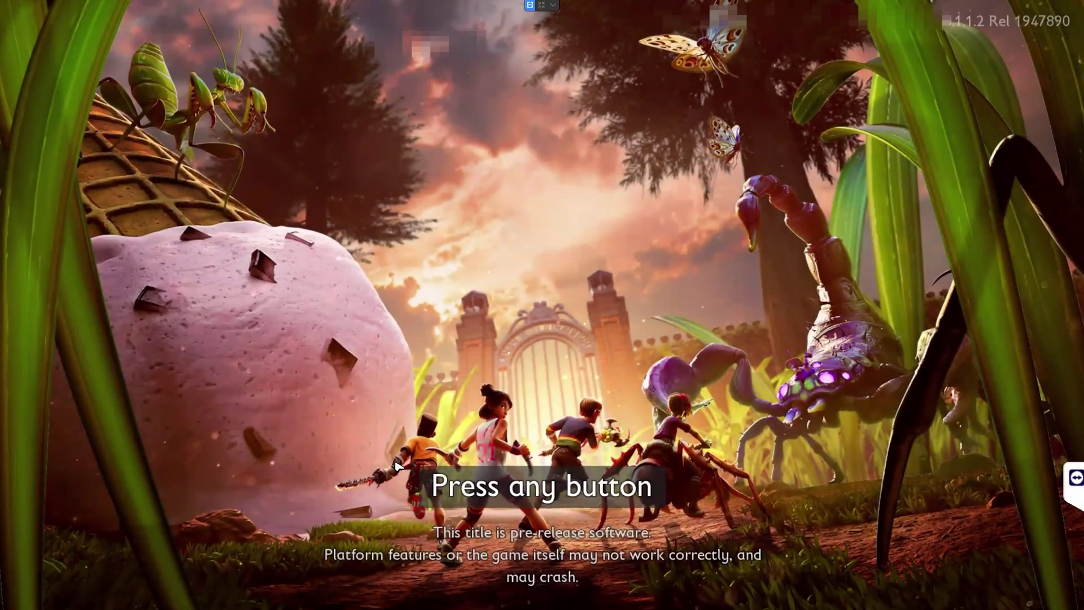
click(394, 465)
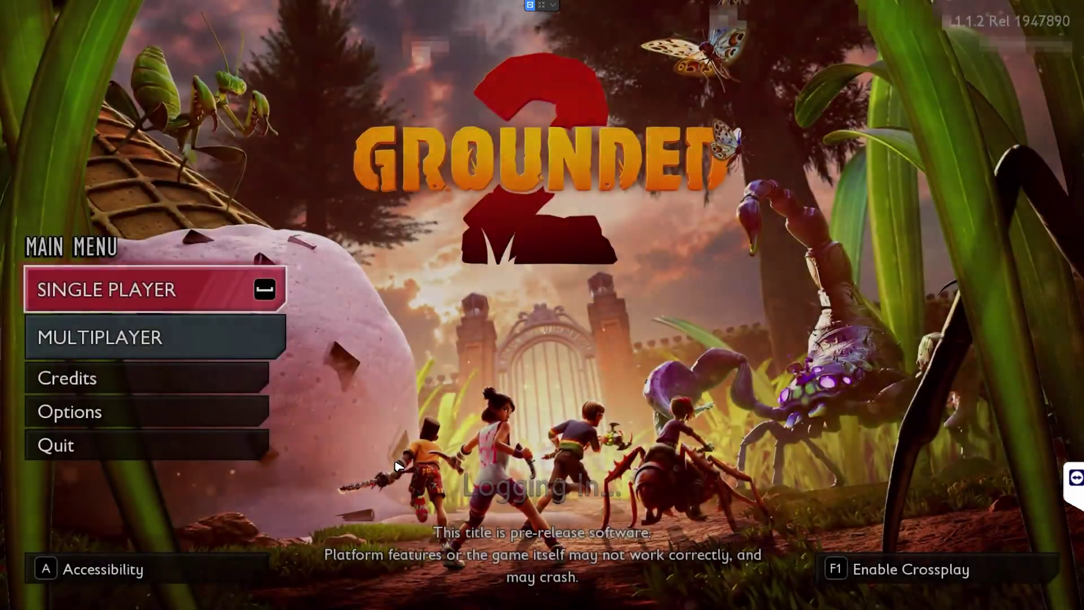